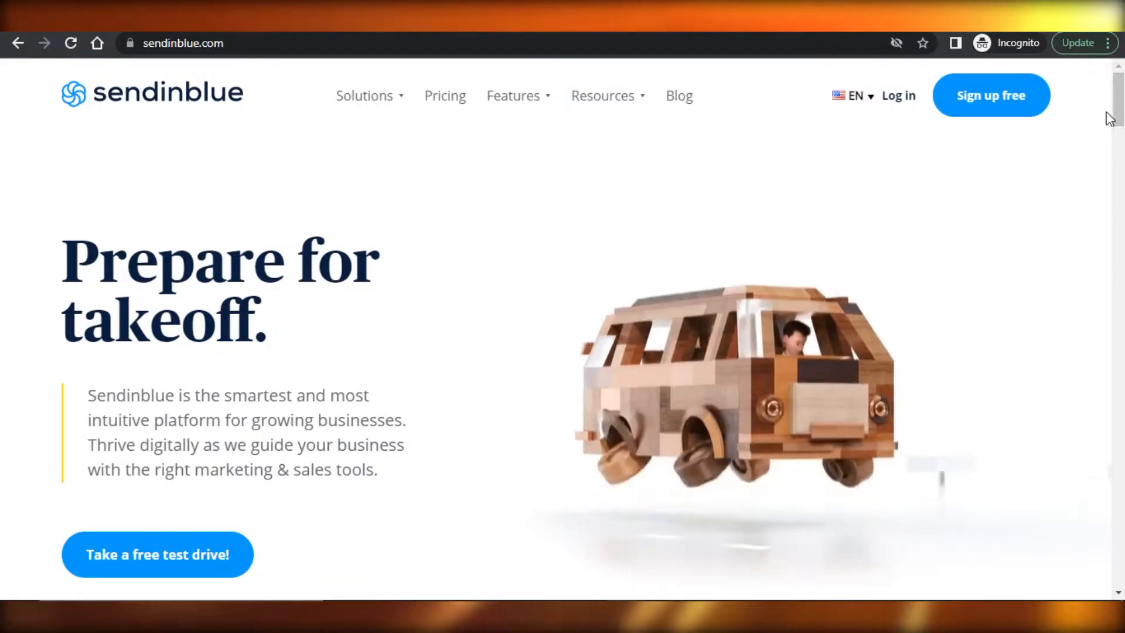
# Step: Examine the Sendinblue homepage's overview of marketing channels, customer journey tools and visitor conversion features
pyautogui.scroll(-10, 1093, 130)
pyautogui.scroll(-5, 555, 351)
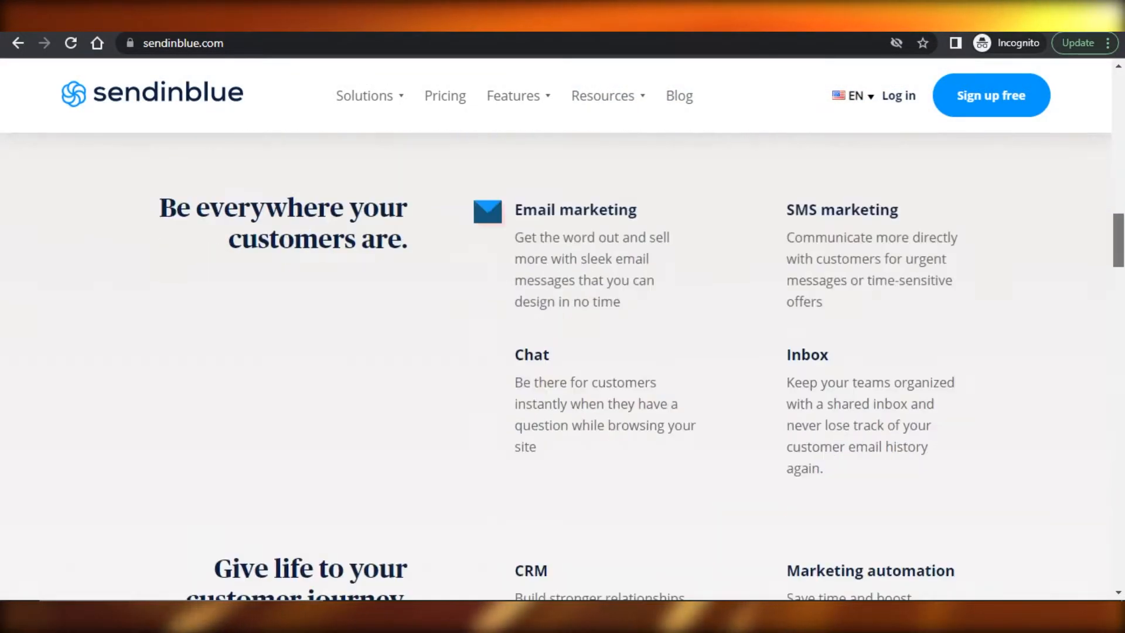
pyautogui.scroll(-5, 555, 352)
pyautogui.scroll(-15, 555, 352)
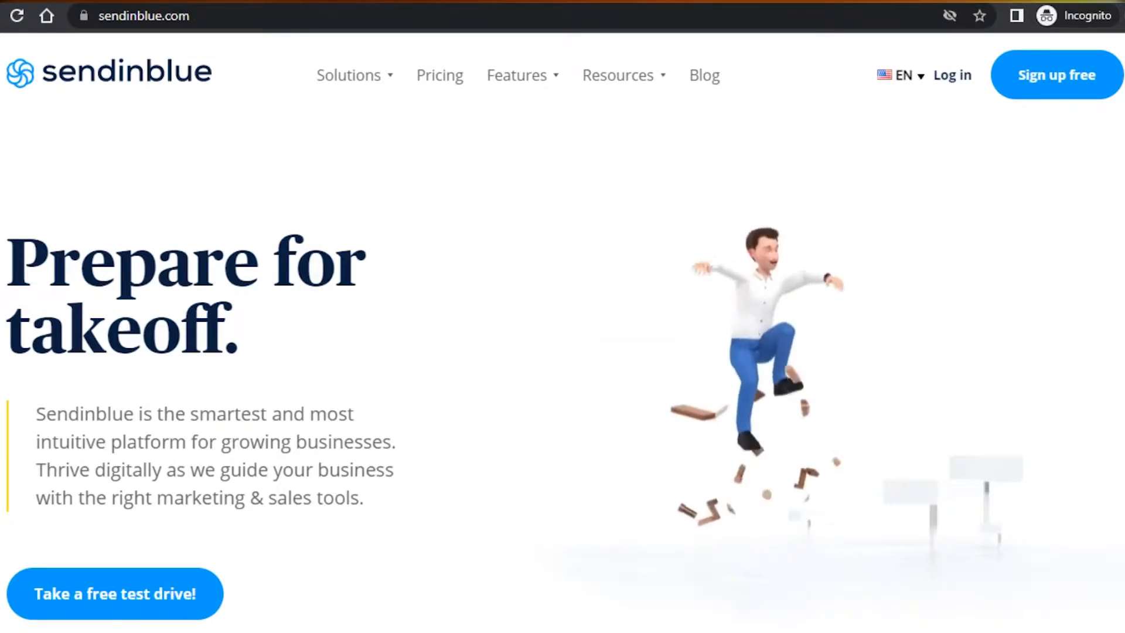
pyautogui.scroll(-5, 563, 375)
pyautogui.scroll(-15, 563, 375)
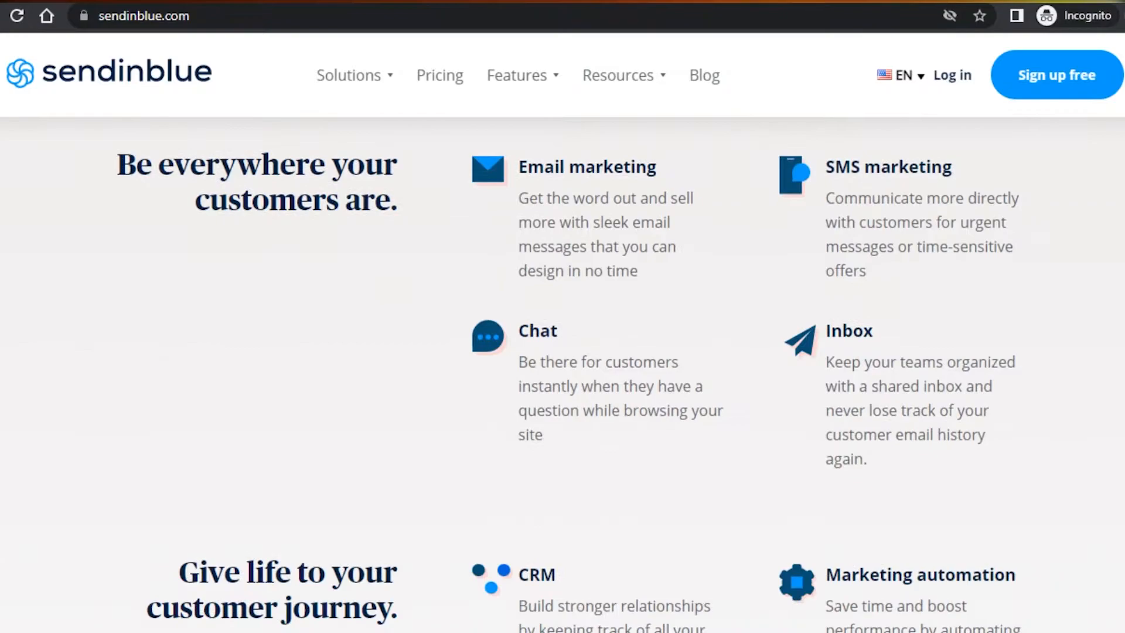
pyautogui.scroll(-1, 563, 375)
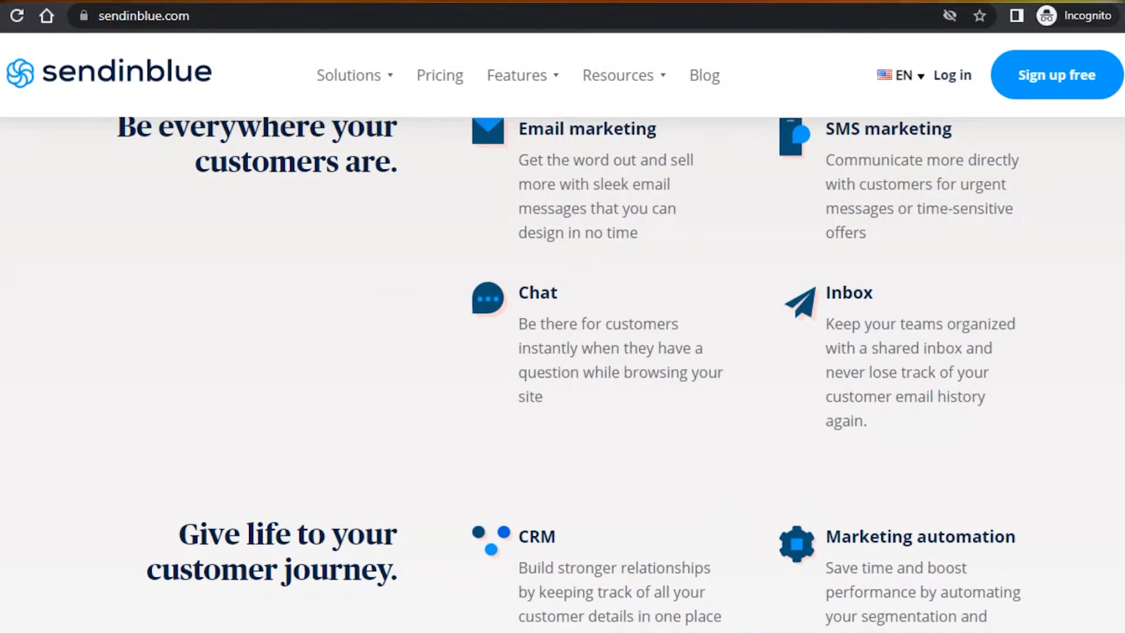
pyautogui.scroll(-6, 563, 375)
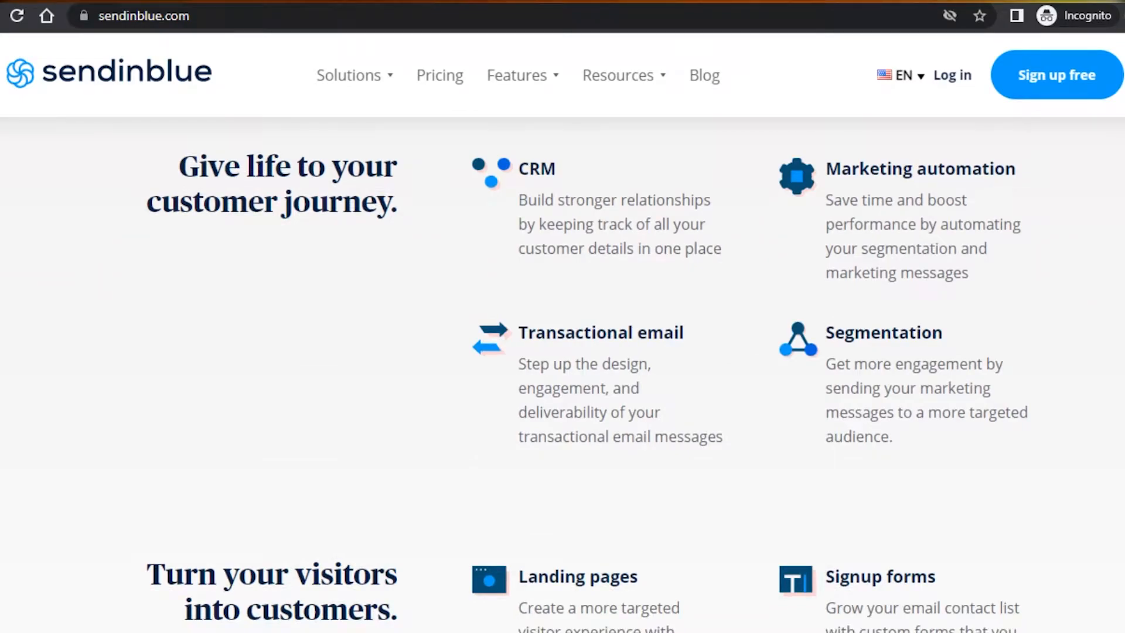
pyautogui.scroll(-7, 562, 375)
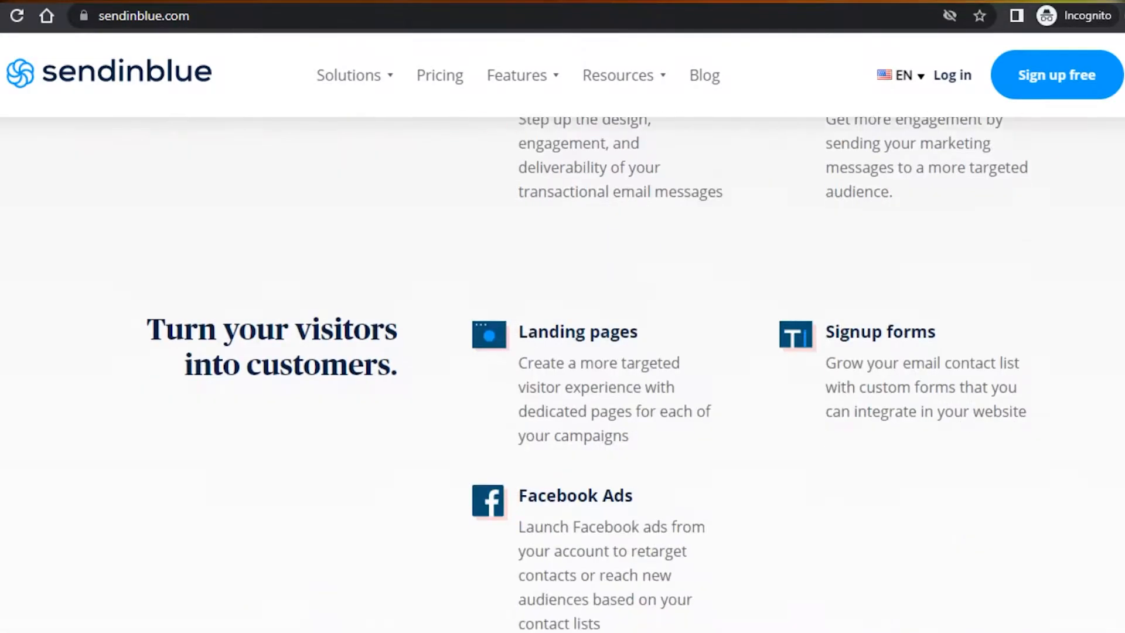
pyautogui.scroll(-20, 562, 375)
pyautogui.scroll(20, 562, 375)
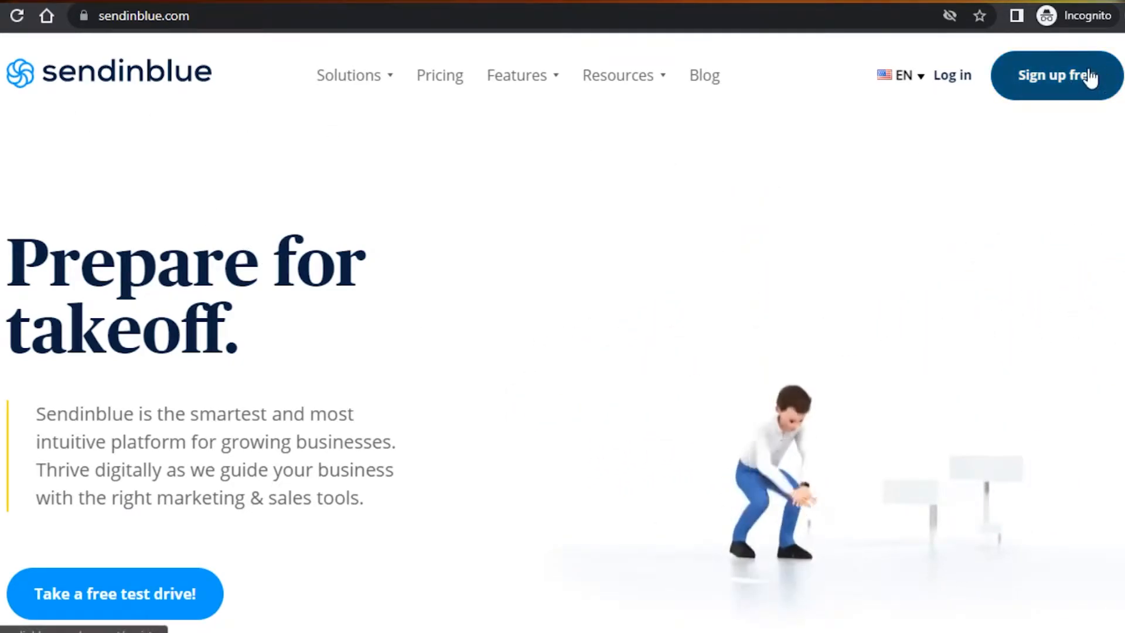
# Step: Open the free account sign-up form and review its email, password, Google and Apple registration options
pyautogui.click(1062, 77)
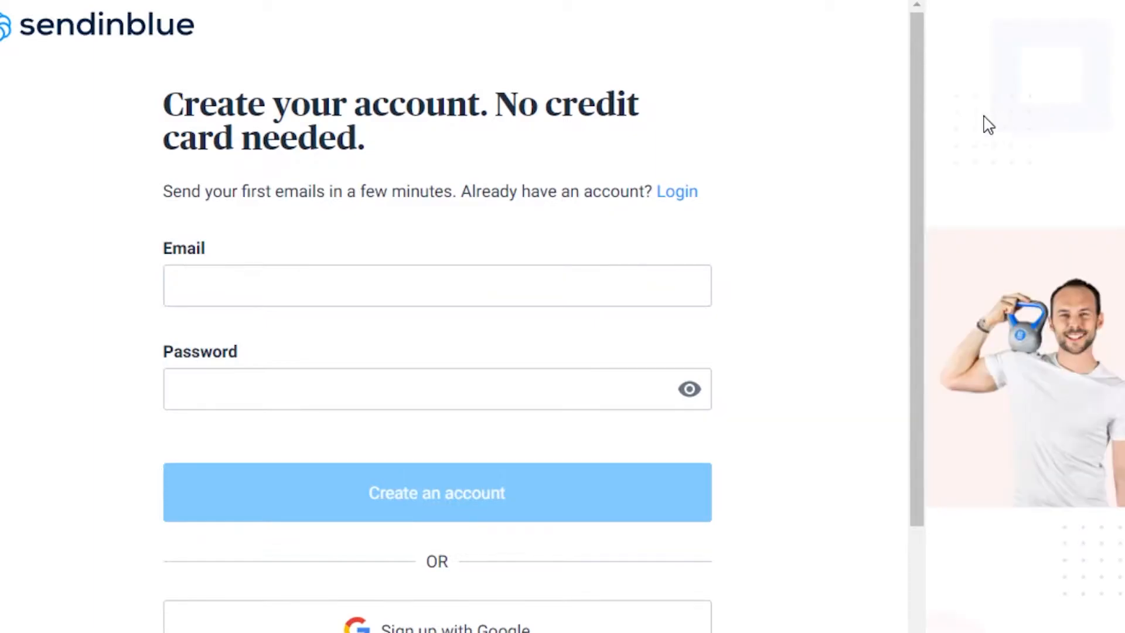
pyautogui.moveTo(911, 110); pyautogui.dragTo(764, 135)
pyautogui.click(324, 299)
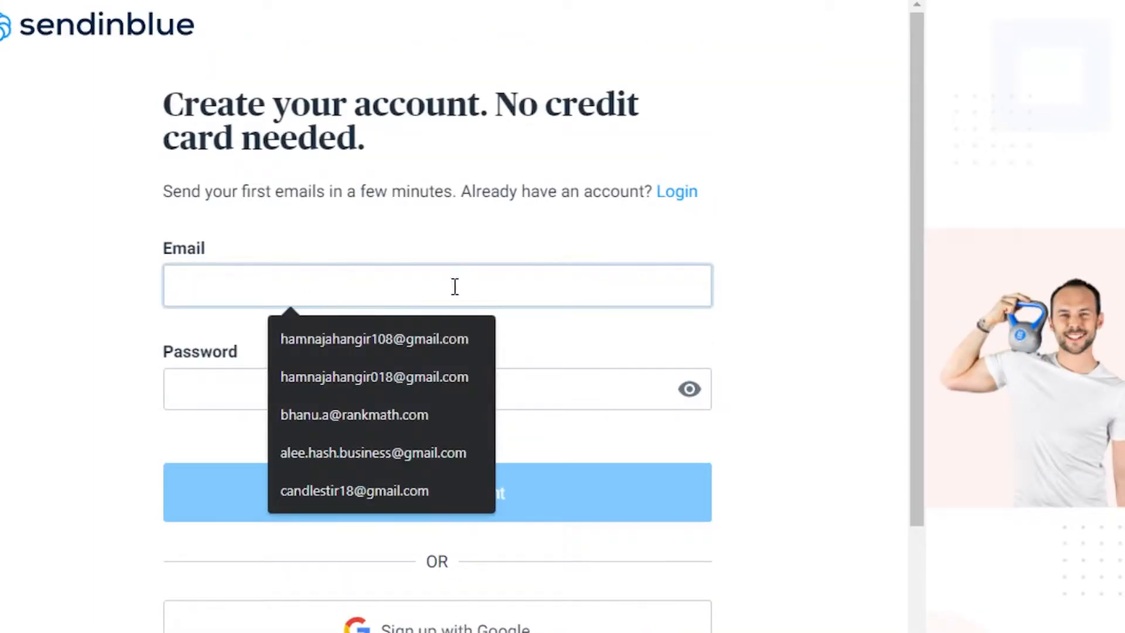
pyautogui.click(748, 258)
pyautogui.click(270, 402)
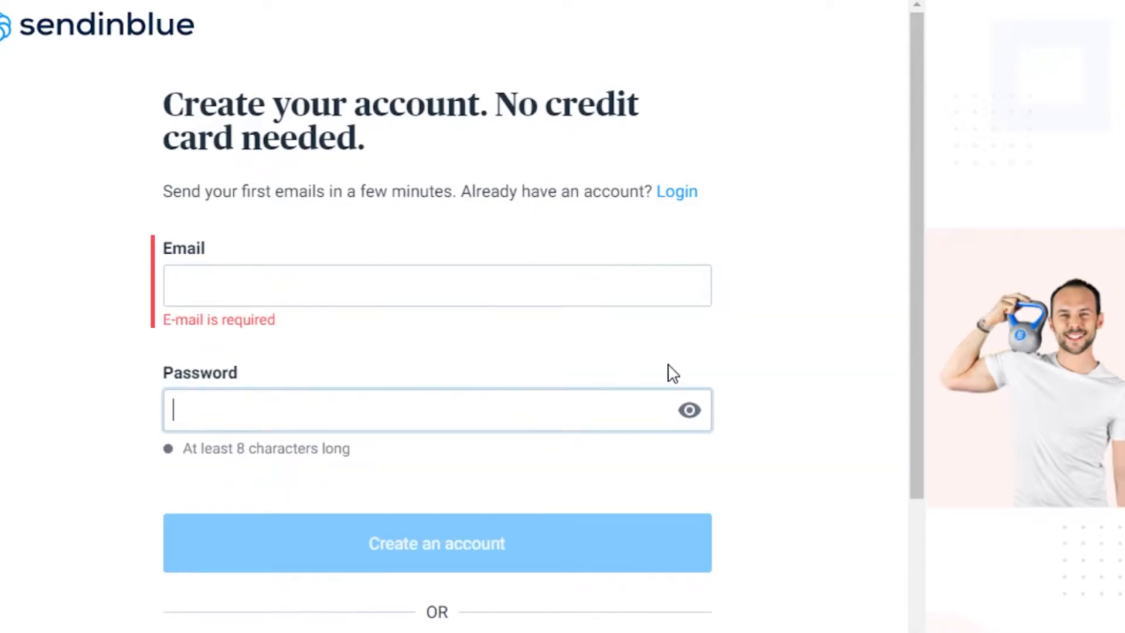
pyautogui.moveTo(921, 204); pyautogui.dragTo(352, 427)
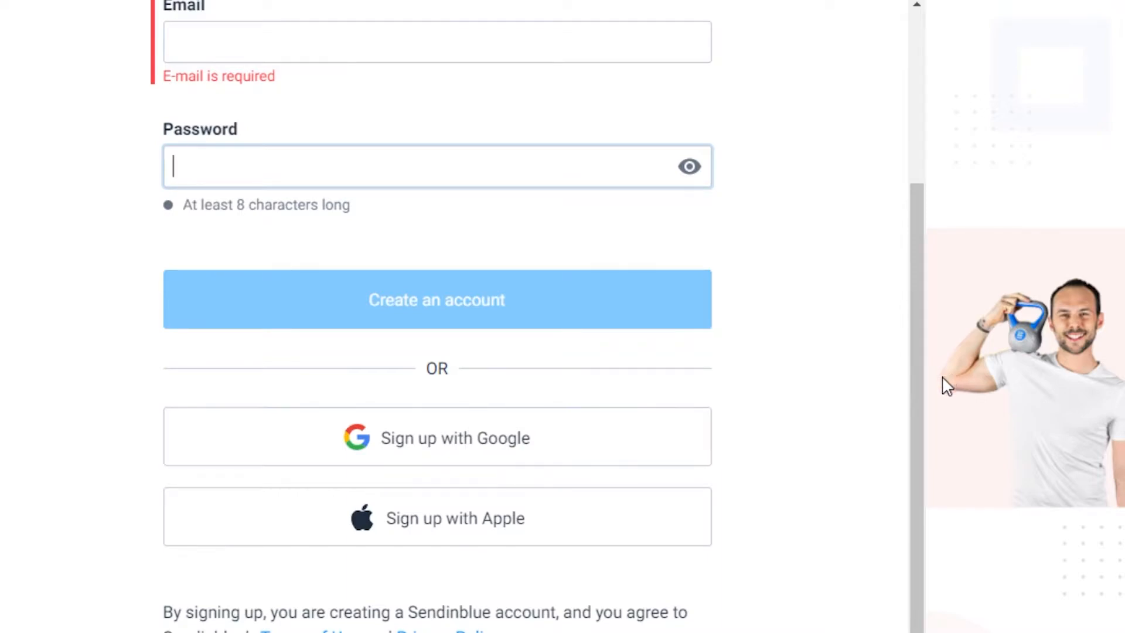
pyautogui.moveTo(922, 401); pyautogui.dragTo(908, 465)
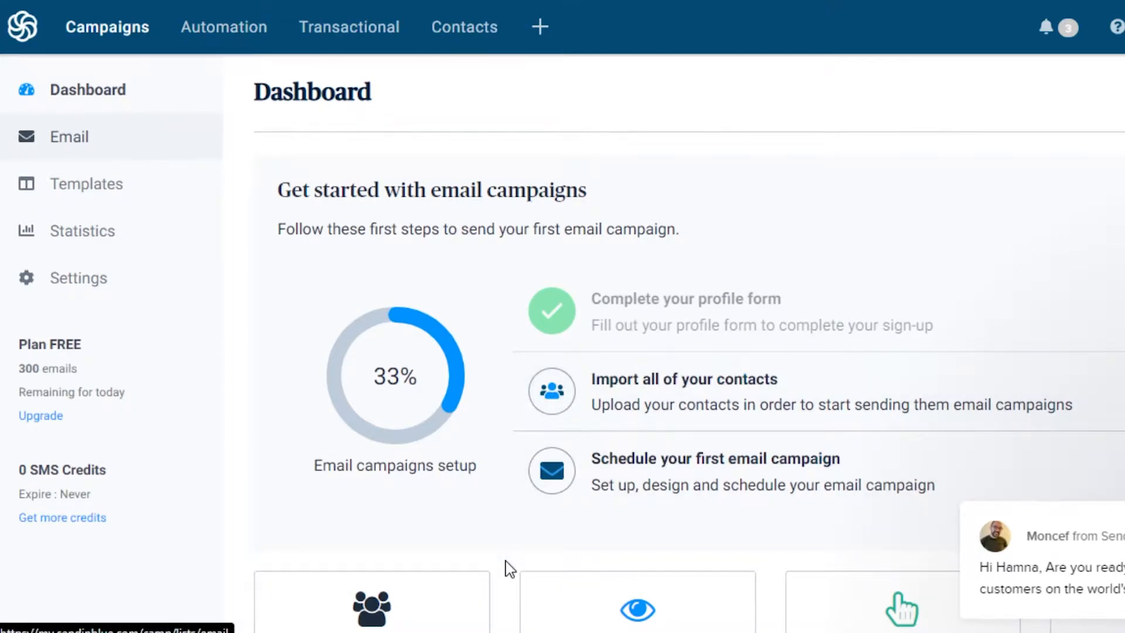
# Step: Review the dashboard's setup progress, statistics and draft campaigns, and open the Apps and Integrations page
pyautogui.scroll(-9, 563, 352)
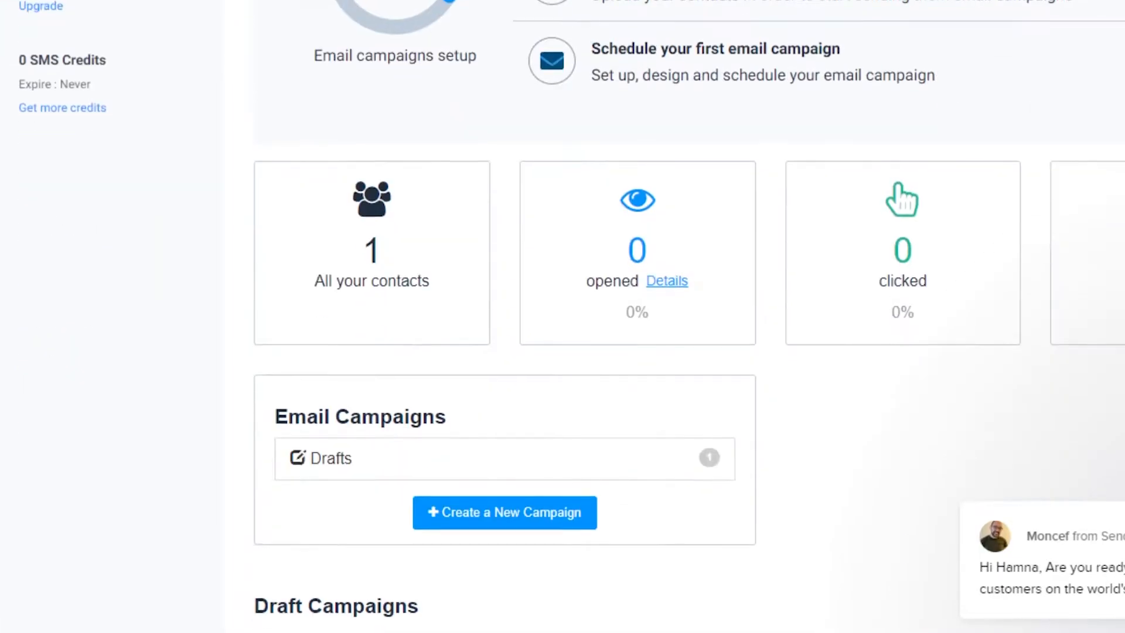
pyautogui.scroll(8, 562, 352)
pyautogui.scroll(1, 826, 135)
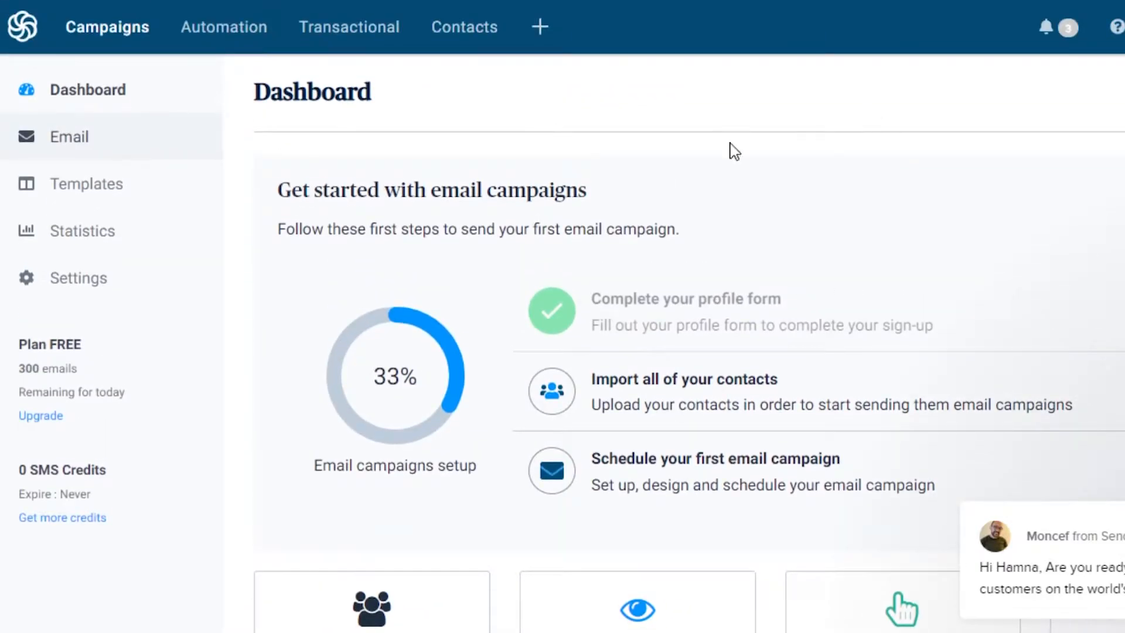
pyautogui.scroll(-9, 563, 352)
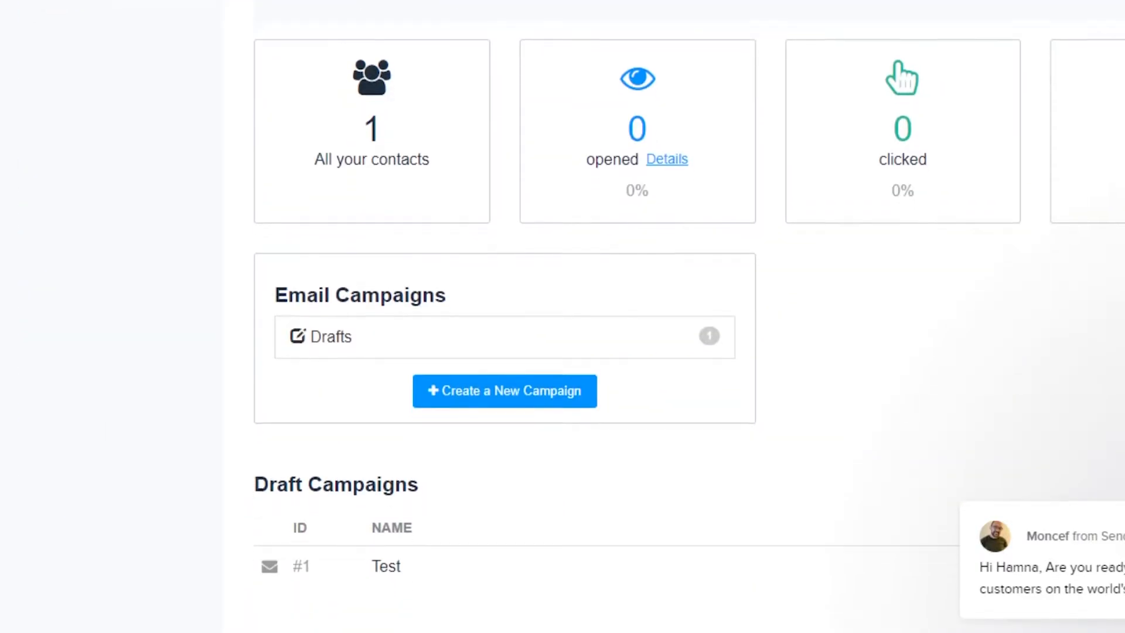
pyautogui.scroll(7, 563, 352)
pyautogui.scroll(3, 239, 126)
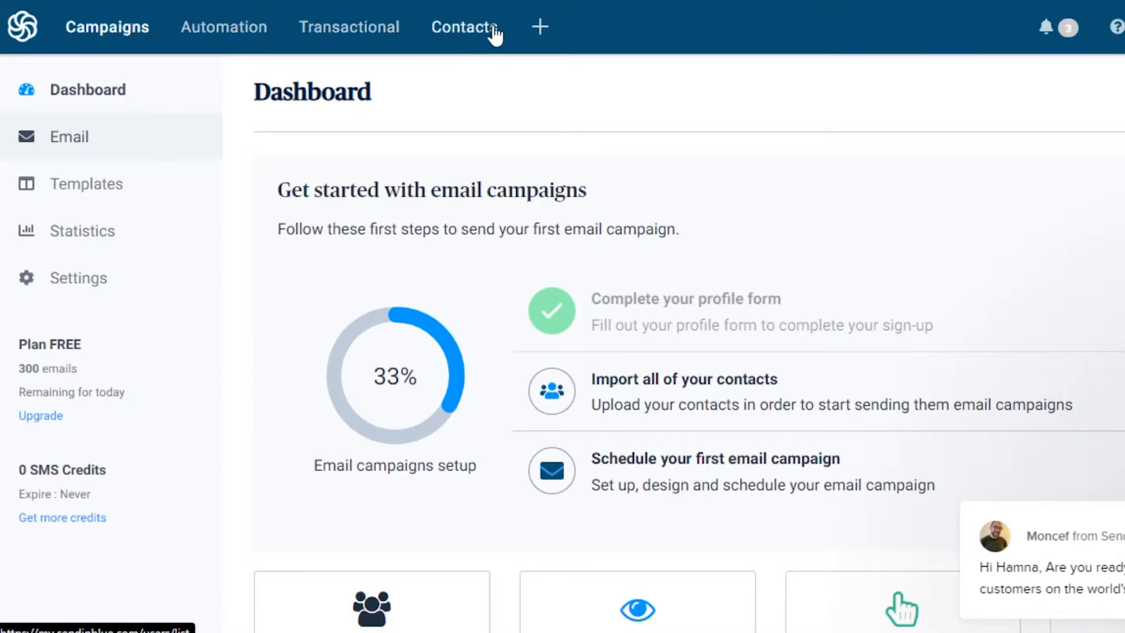
pyautogui.click(543, 32)
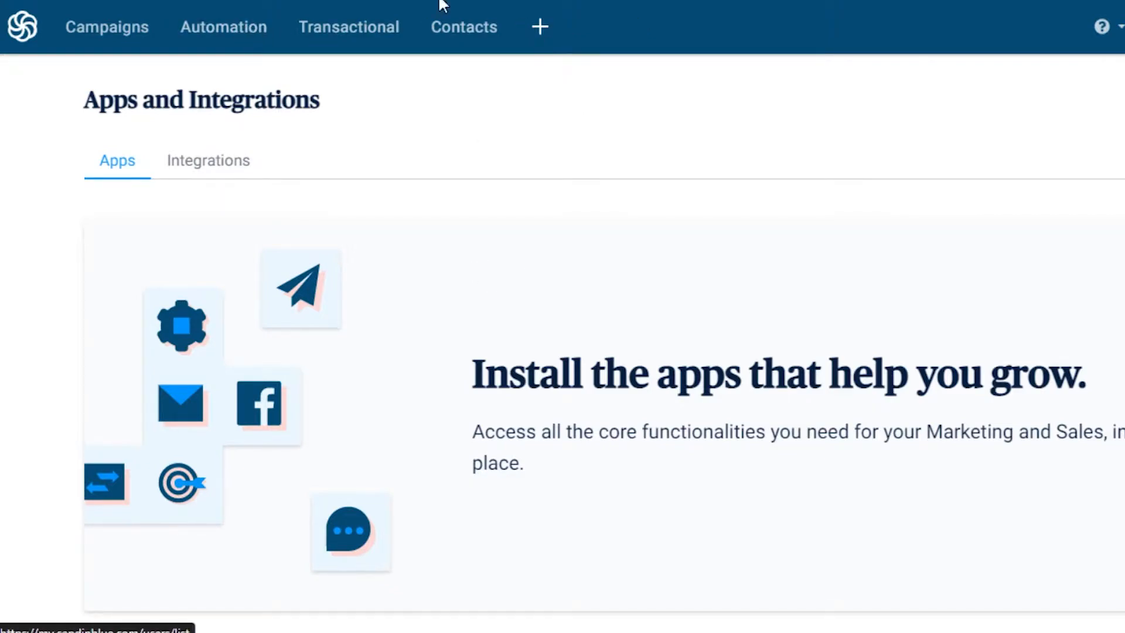
# Step: Create a regular email campaign named Test from the Email campaigns page
pyautogui.click(123, 26)
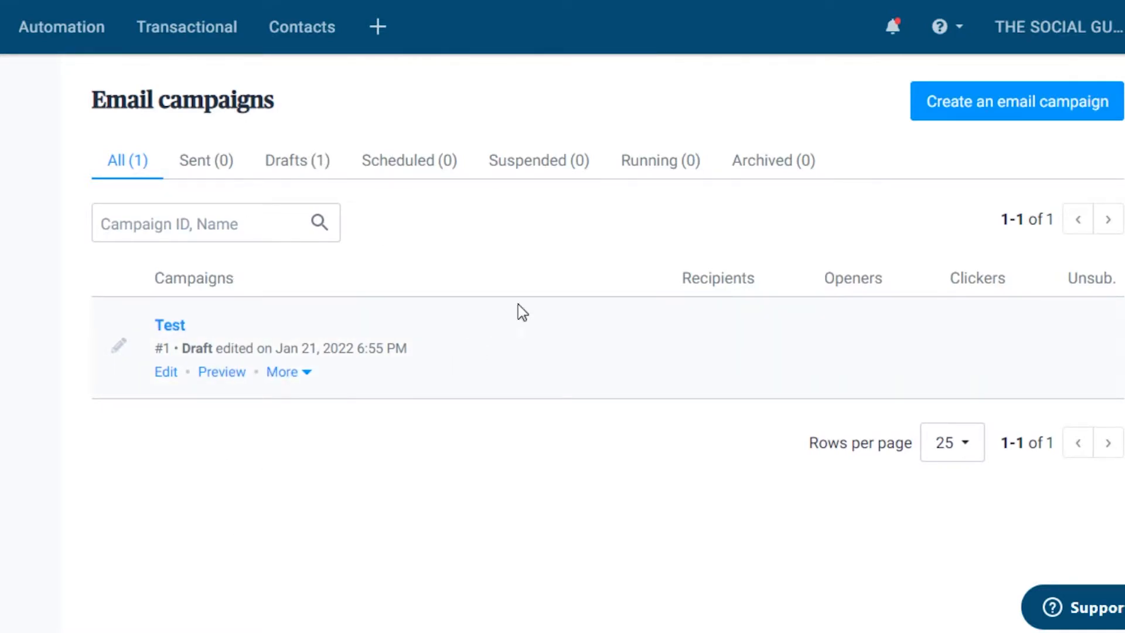
pyautogui.click(1007, 110)
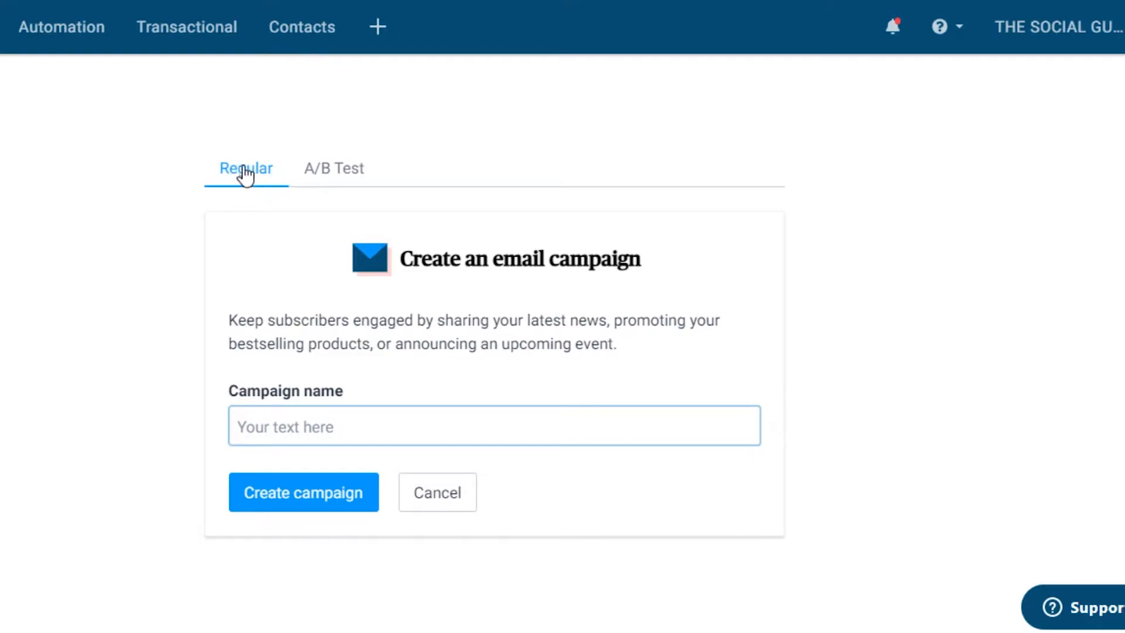
pyautogui.click(320, 173)
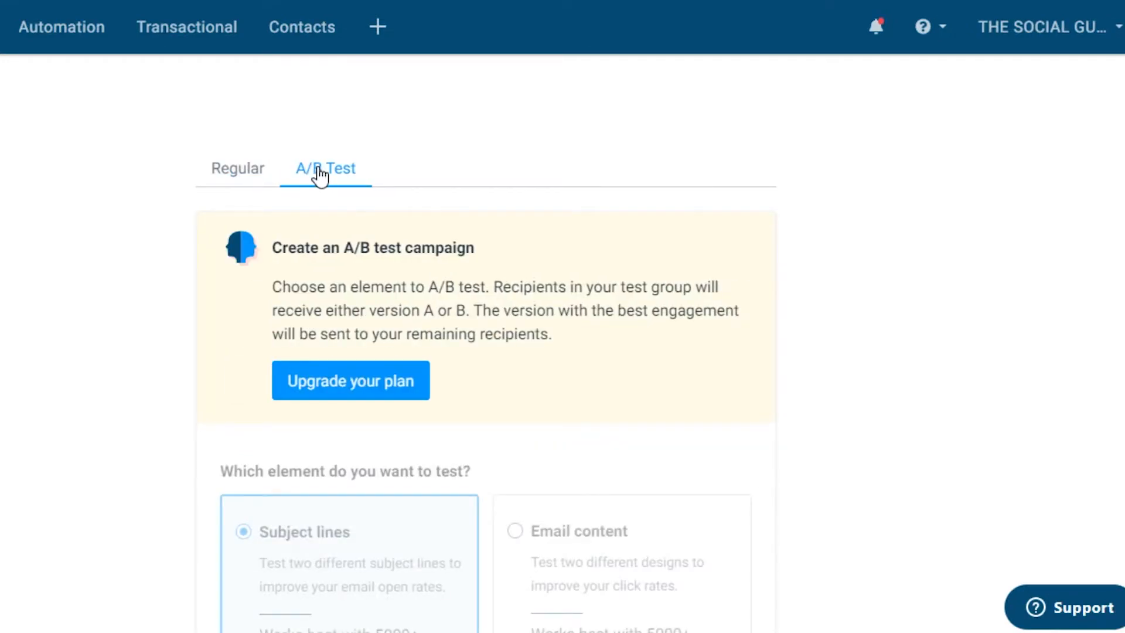
pyautogui.click(240, 176)
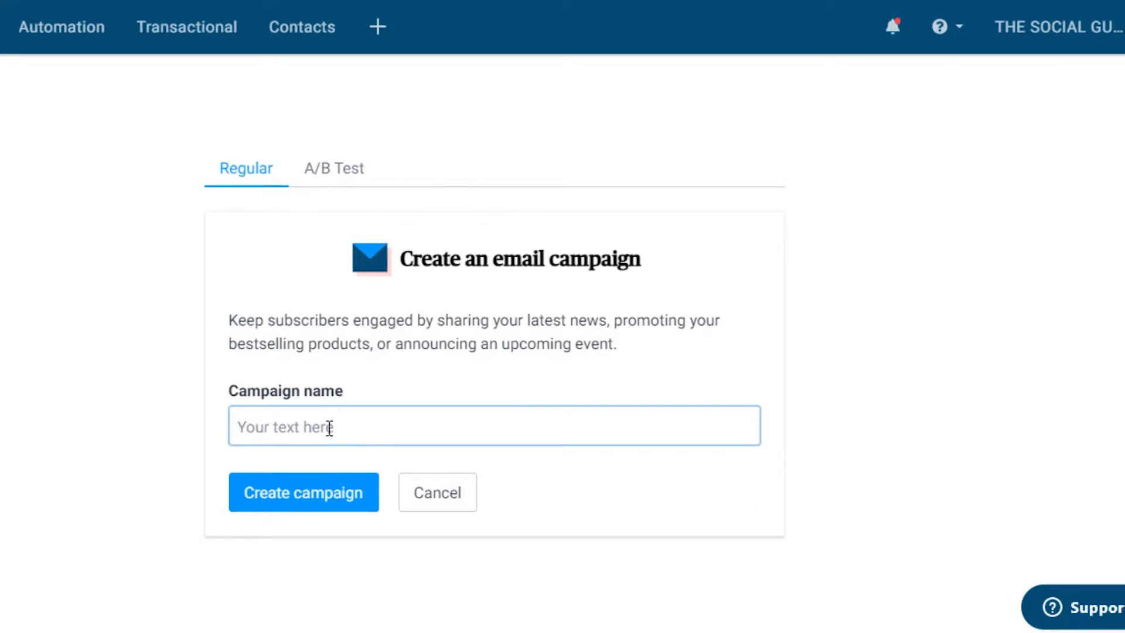
pyautogui.write('Test')
pyautogui.click(317, 497)
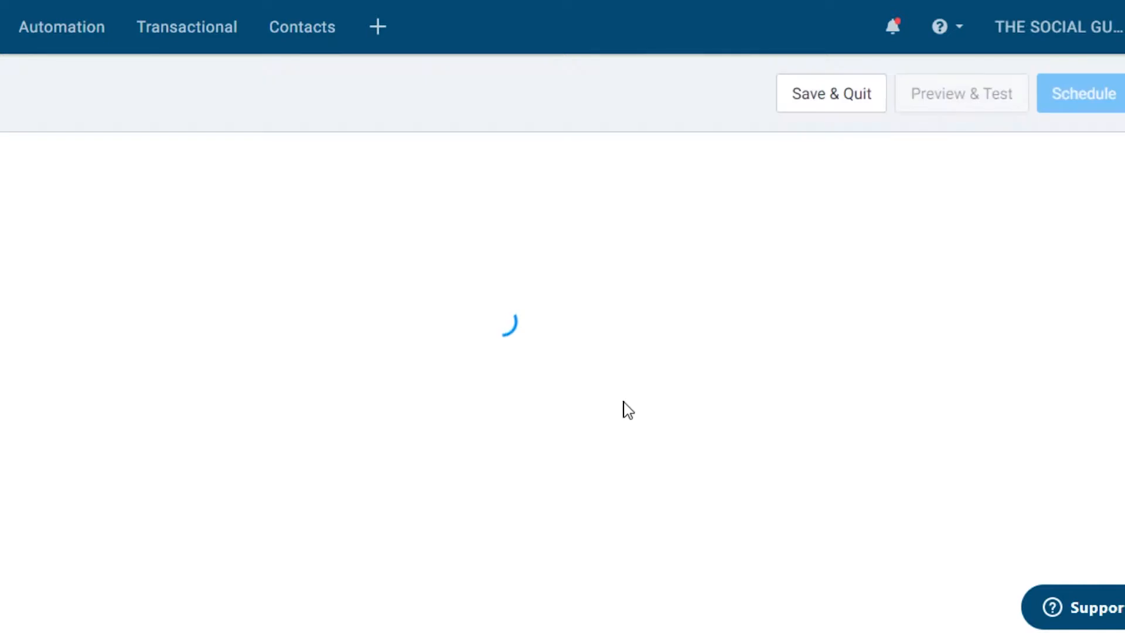
# Step: Save the preselected sender email address and name as the campaign's From details
pyautogui.scroll(-3, 485, 317)
pyautogui.scroll(3, 485, 317)
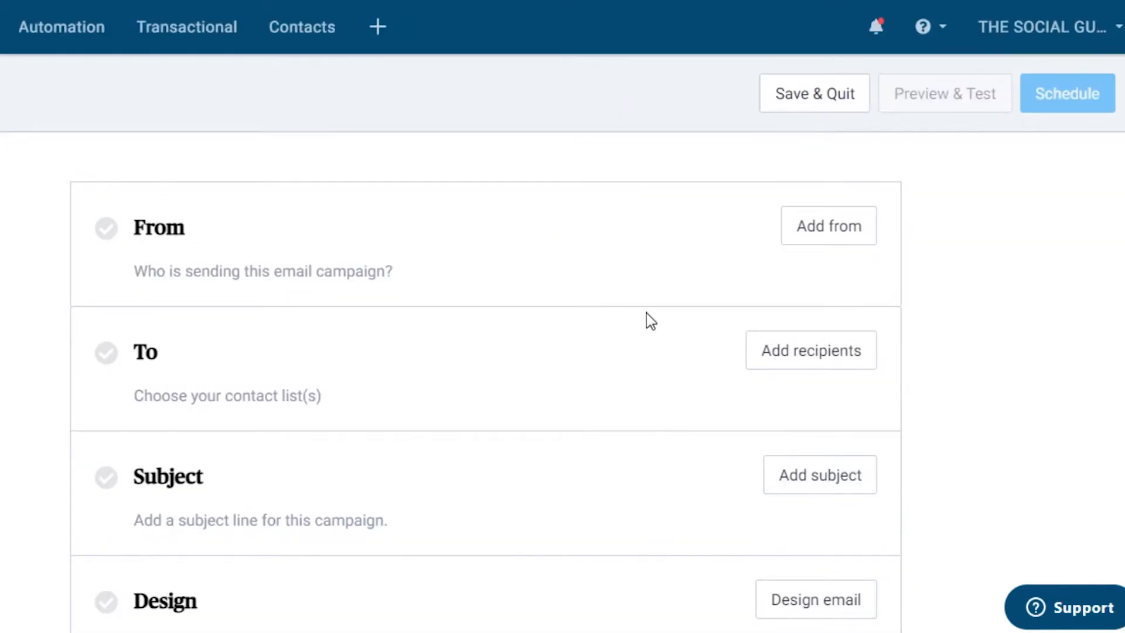
pyautogui.scroll(-6, 280, 238)
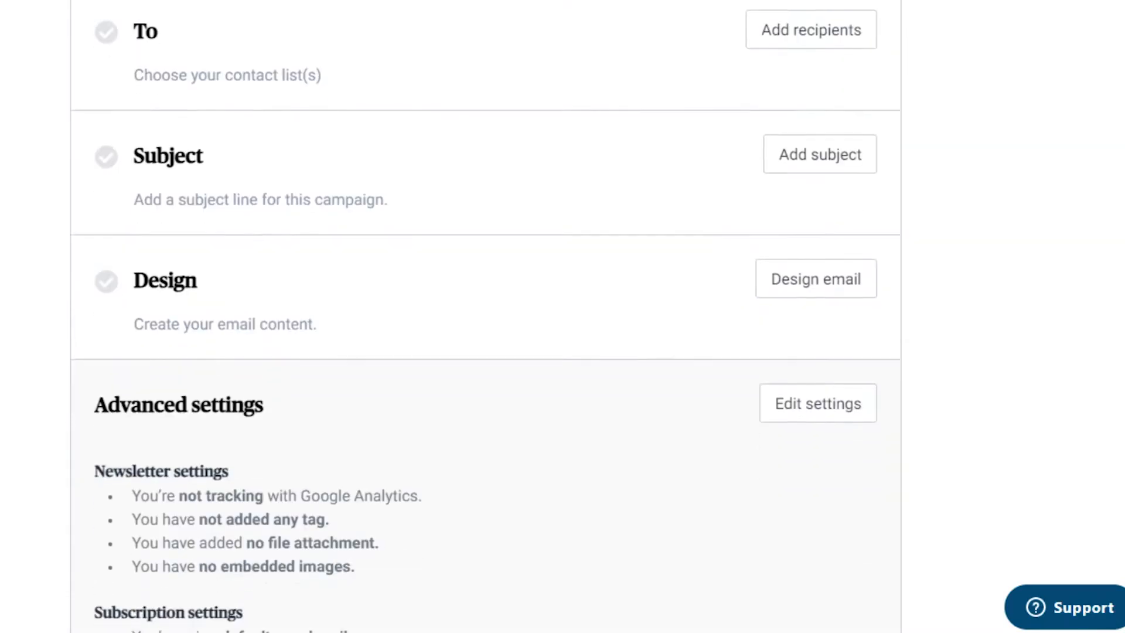
pyautogui.scroll(5, 280, 237)
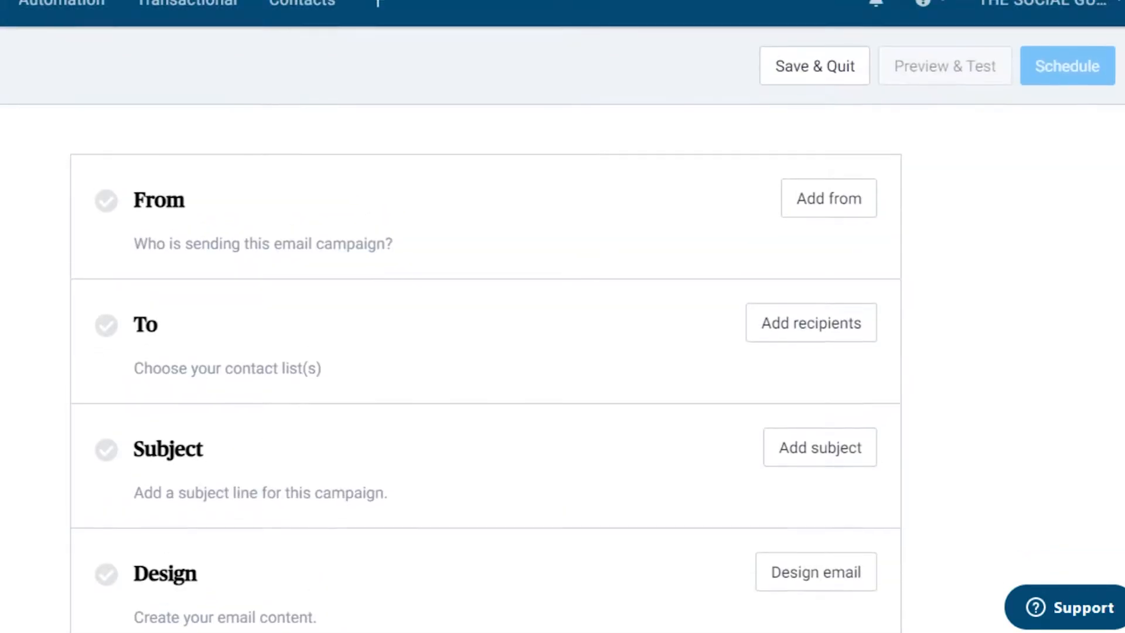
pyautogui.click(826, 214)
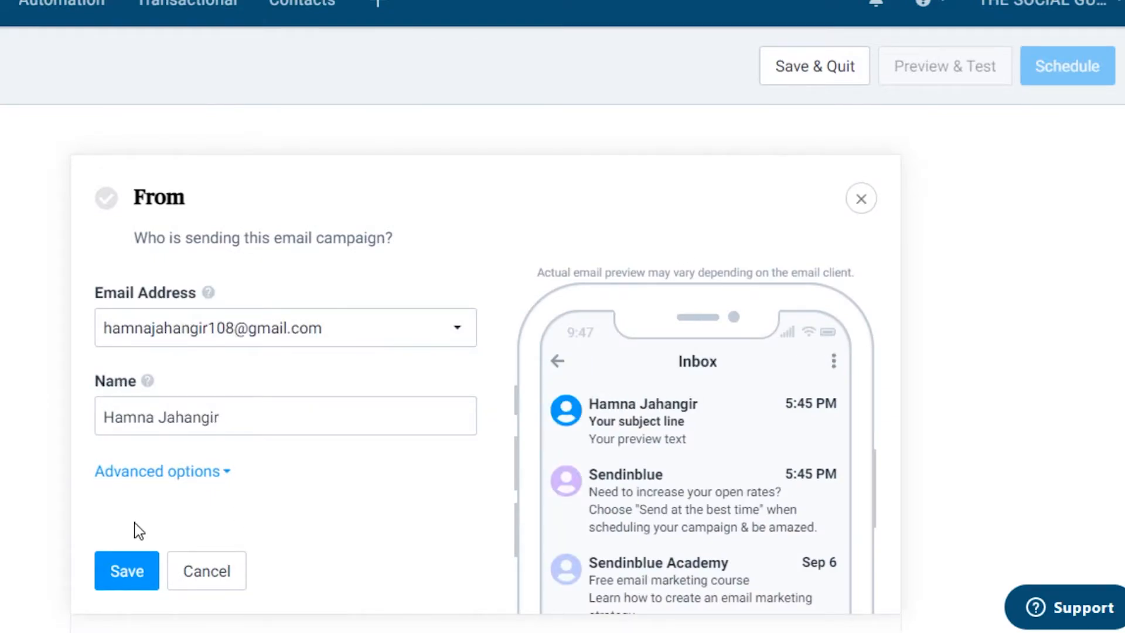
pyautogui.click(126, 572)
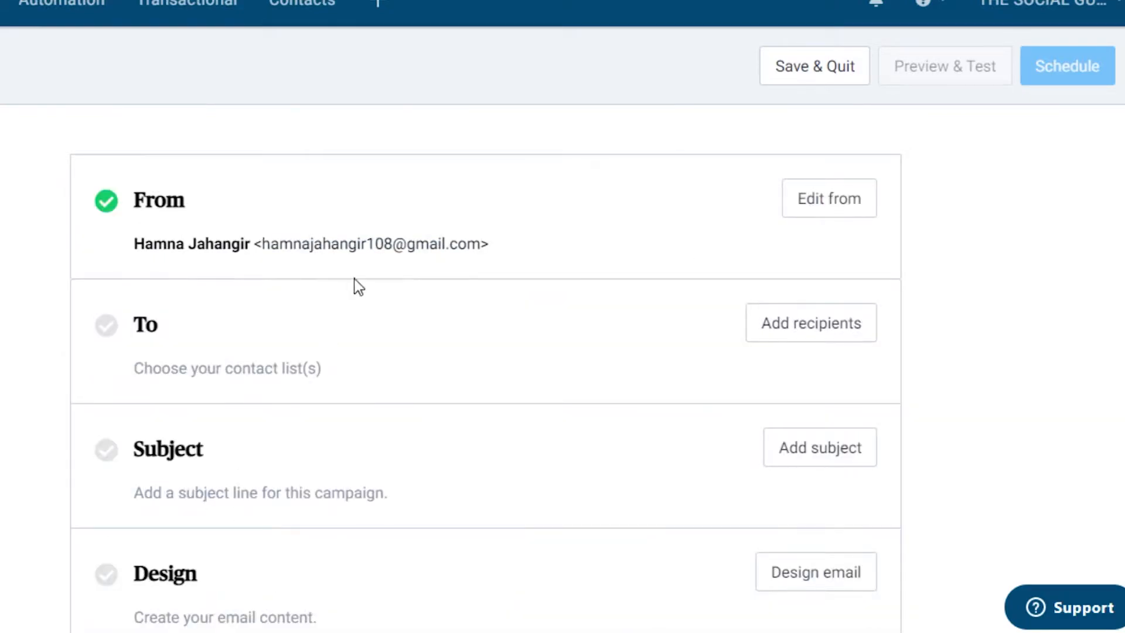
# Step: Add Your first list as the campaign's recipients, leave the exclusion list empty, and save the To details
pyautogui.scroll(-4, 705, 271)
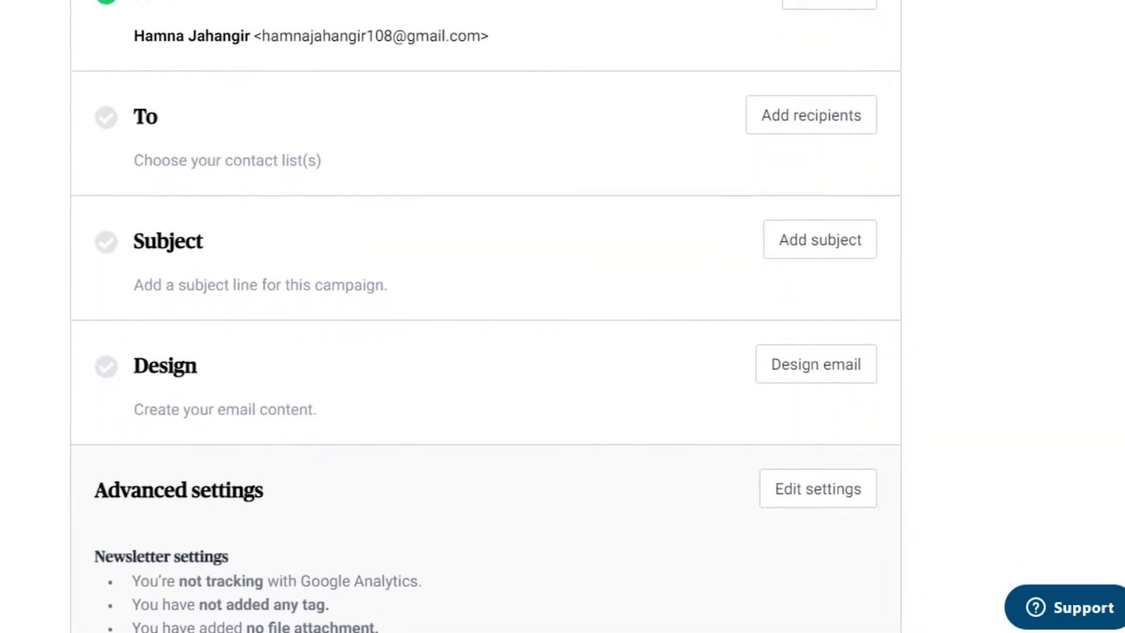
pyautogui.click(815, 95)
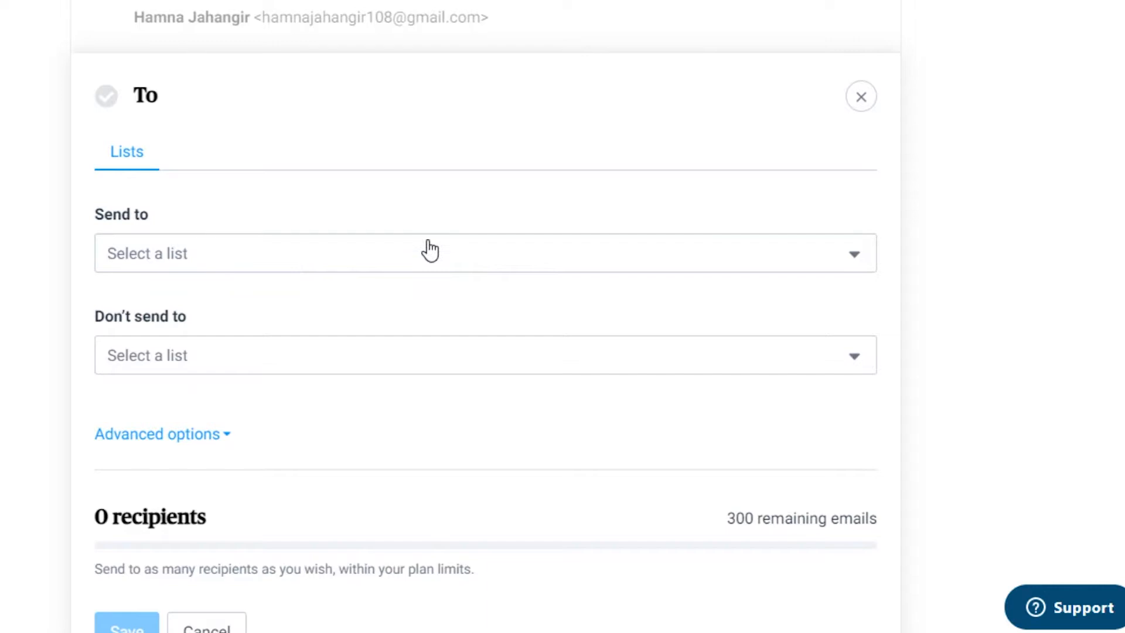
pyautogui.click(416, 254)
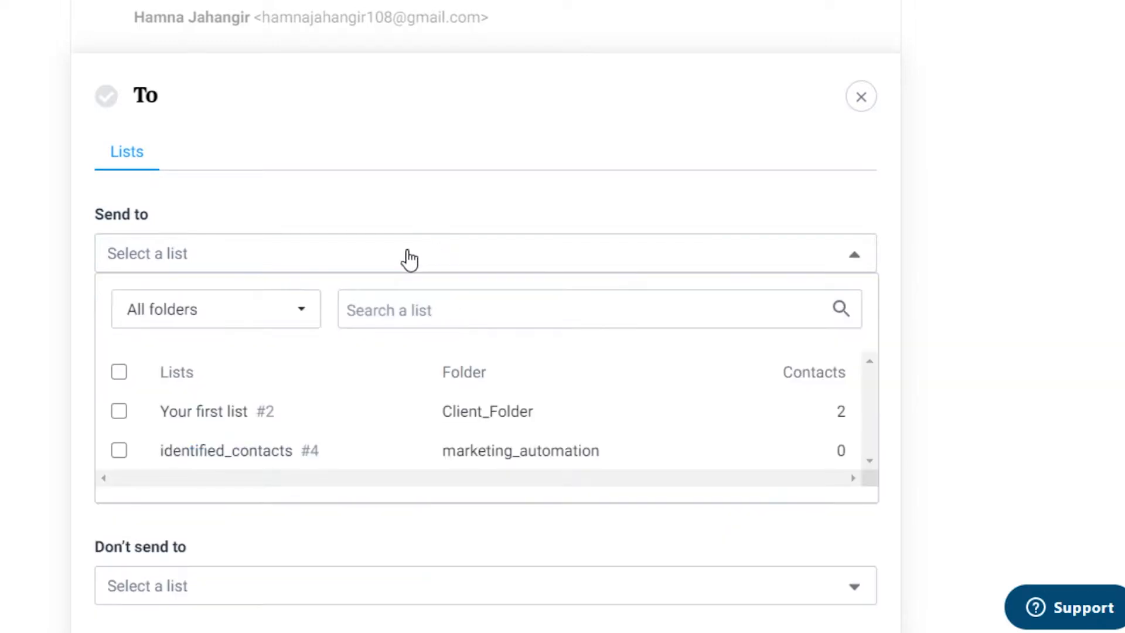
pyautogui.click(119, 411)
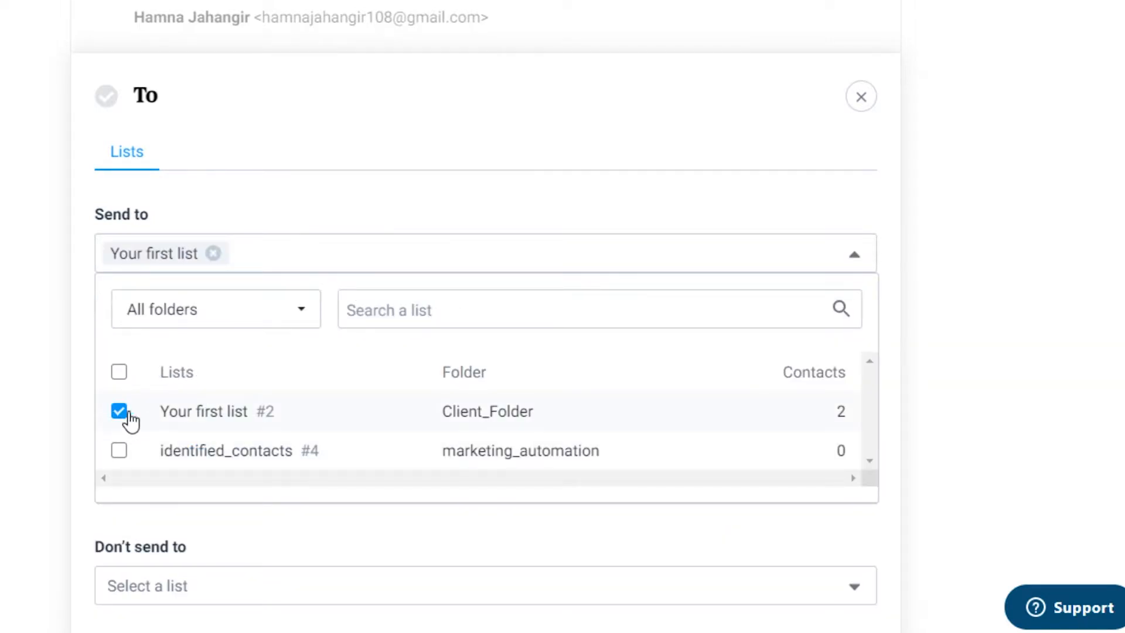
pyautogui.click(976, 237)
pyautogui.click(398, 368)
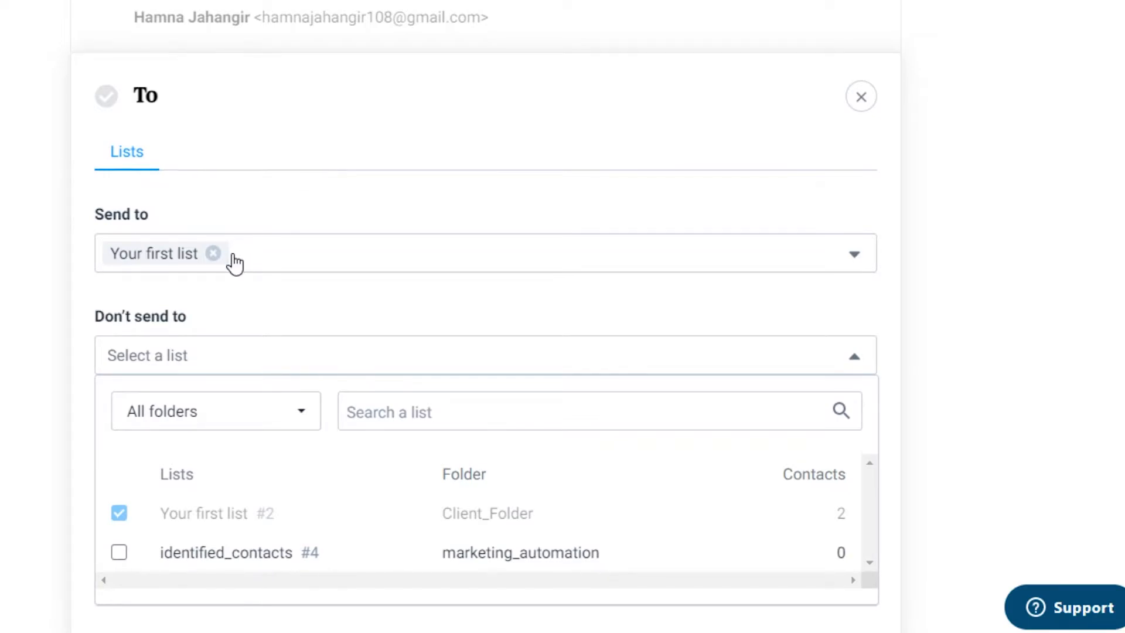
pyautogui.click(1031, 311)
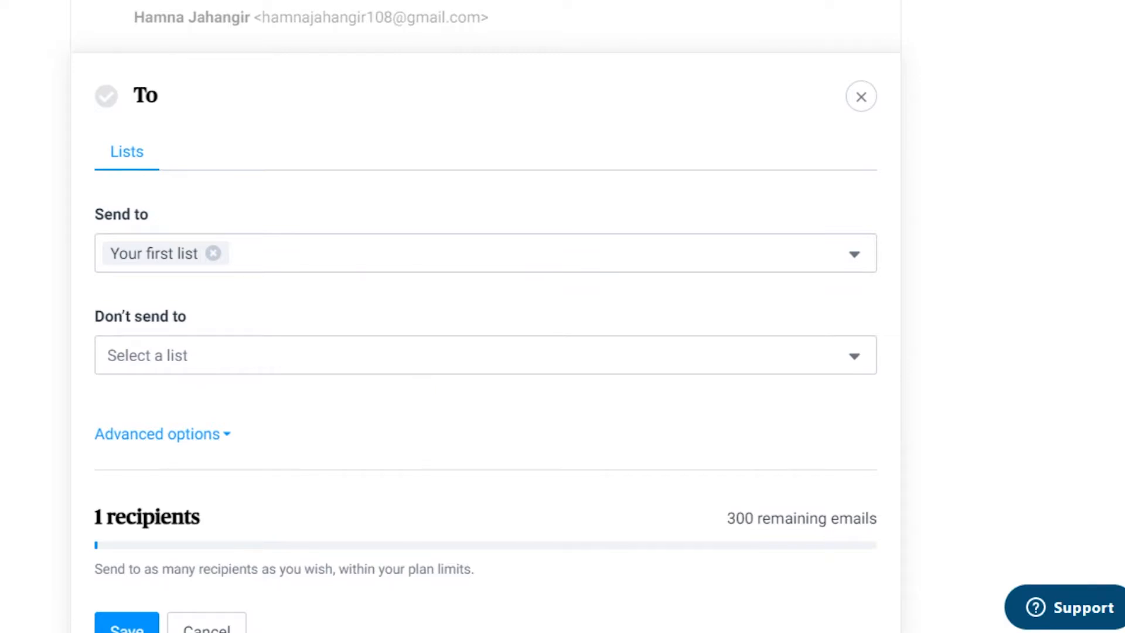
pyautogui.scroll(-1, 232, 230)
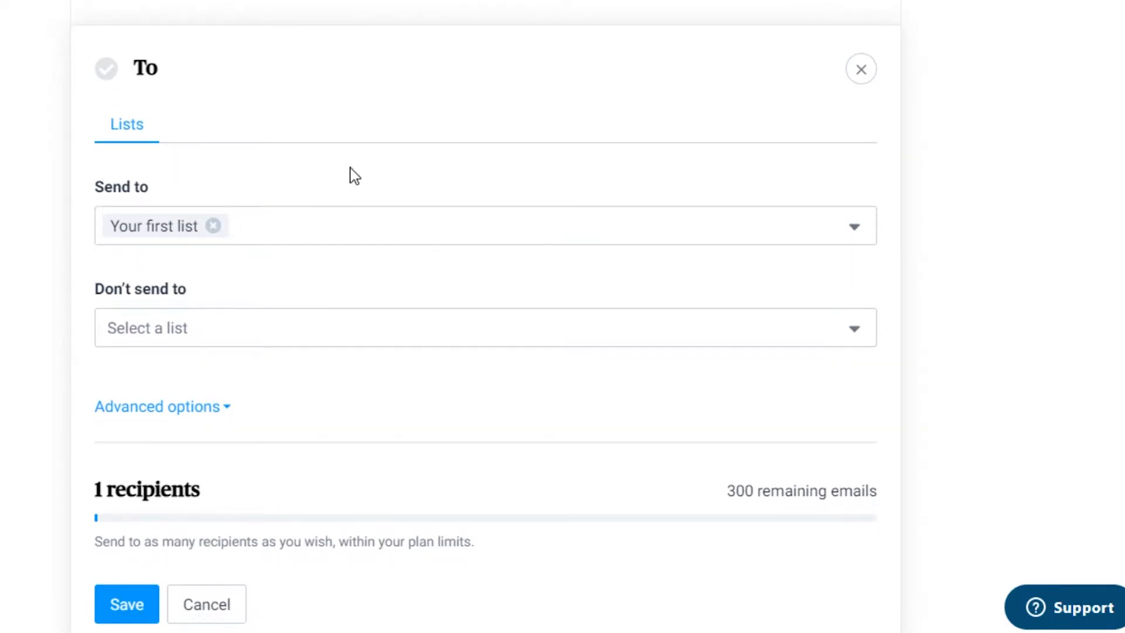
pyautogui.scroll(-8, 85, 428)
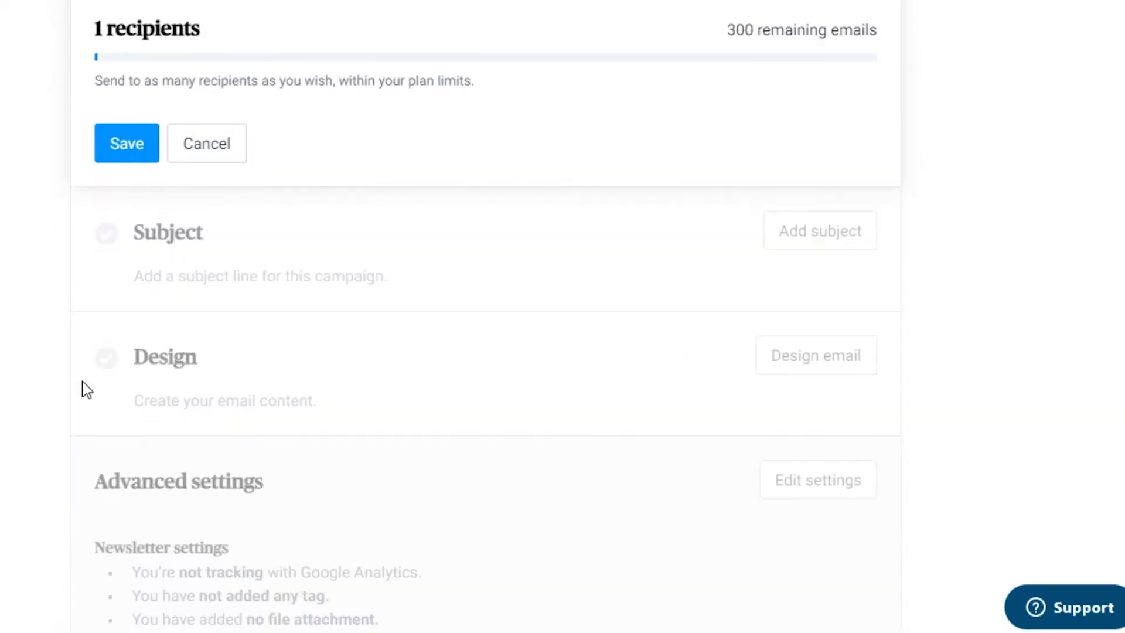
pyautogui.click(124, 160)
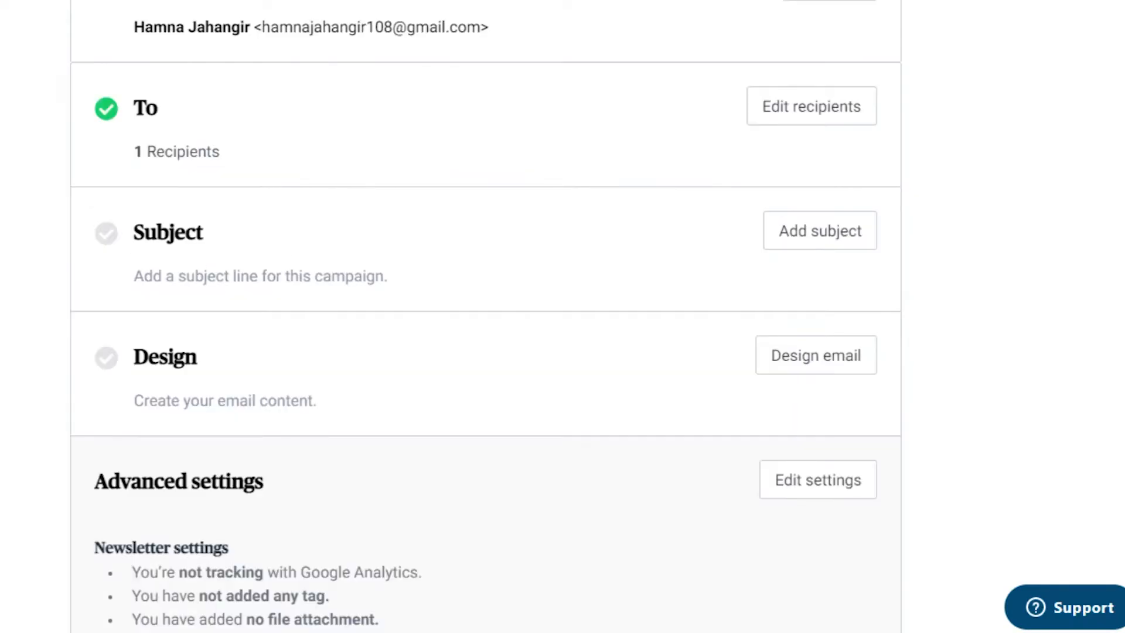
# Step: Save the subject line "This is test campaign" and the preview text "Lets create a new campaign" for the campaign
pyautogui.scroll(1, 485, 316)
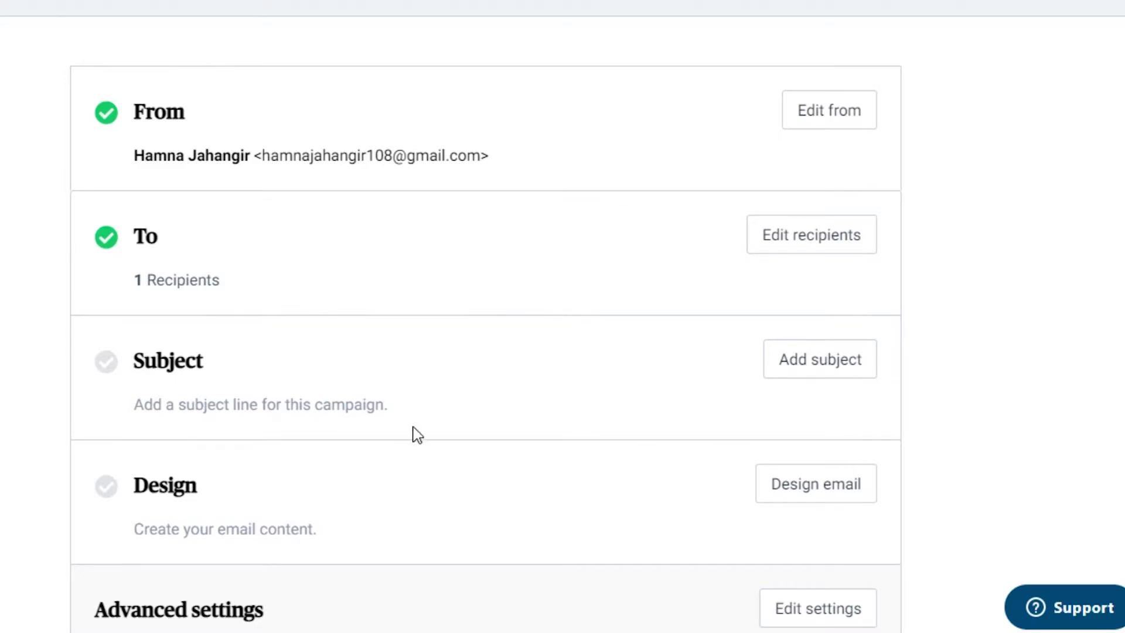
pyautogui.click(785, 361)
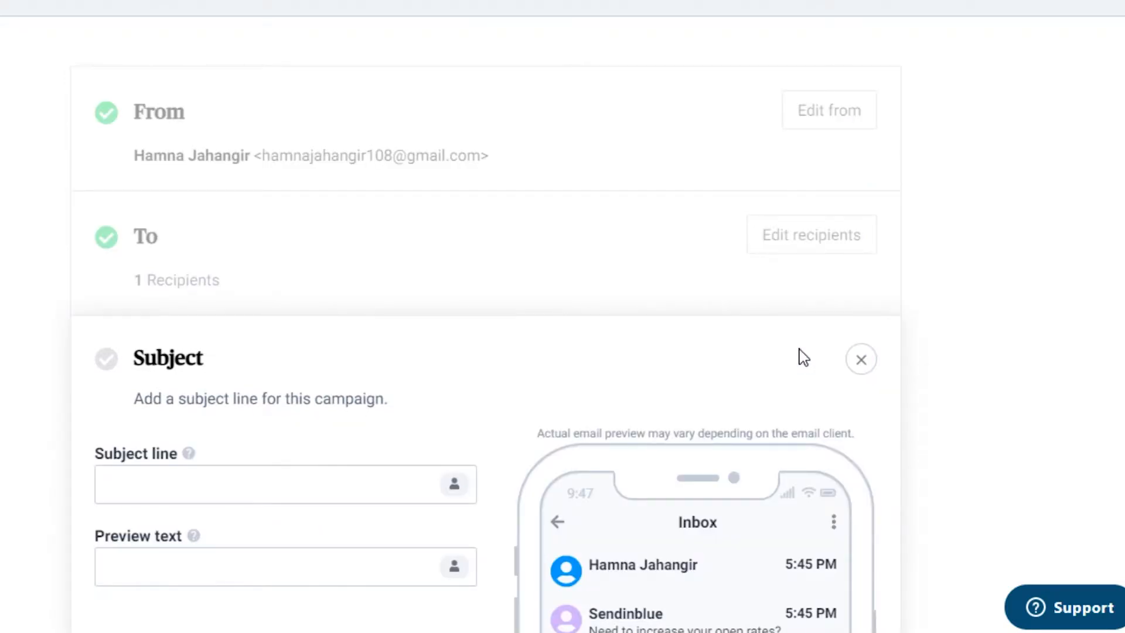
pyautogui.scroll(-3, 527, 359)
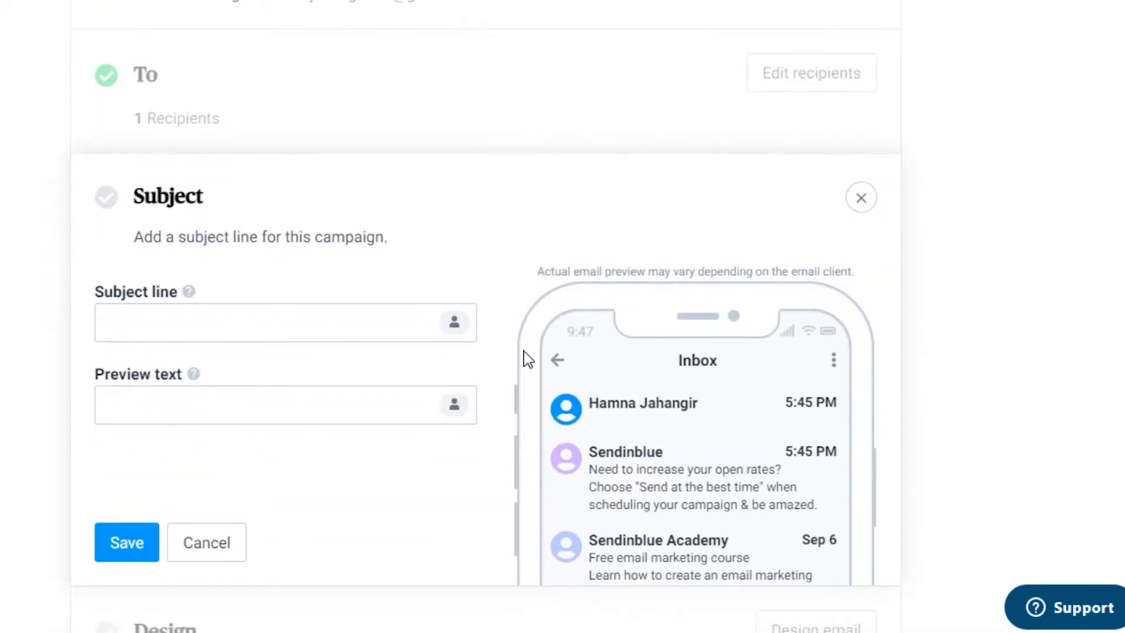
pyautogui.click(364, 326)
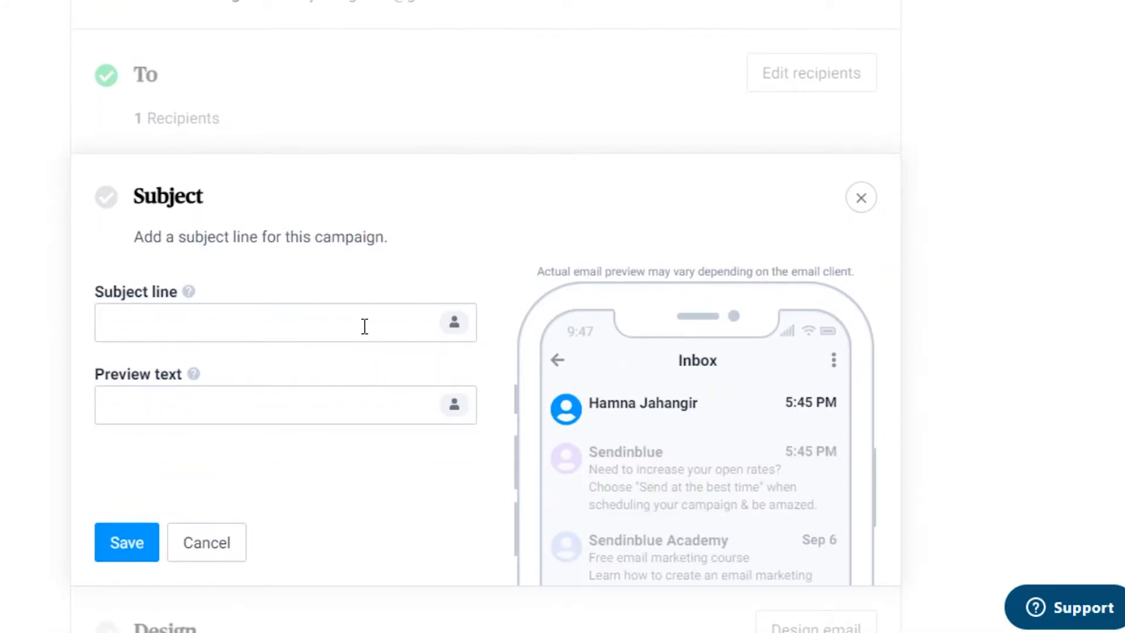
pyautogui.write('TH')
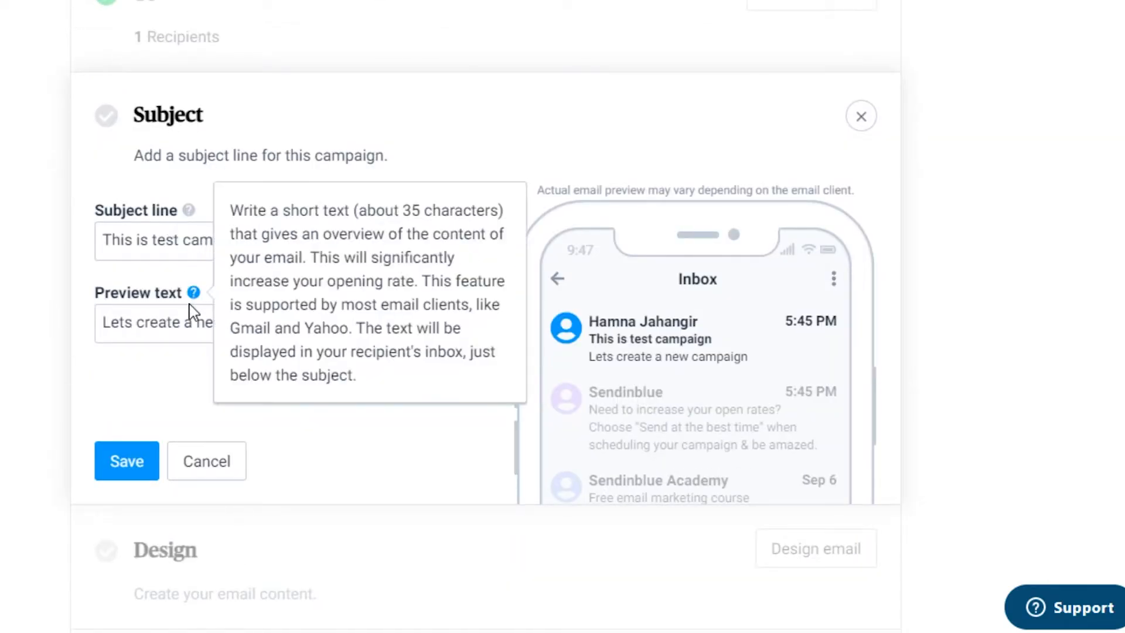
pyautogui.click(150, 461)
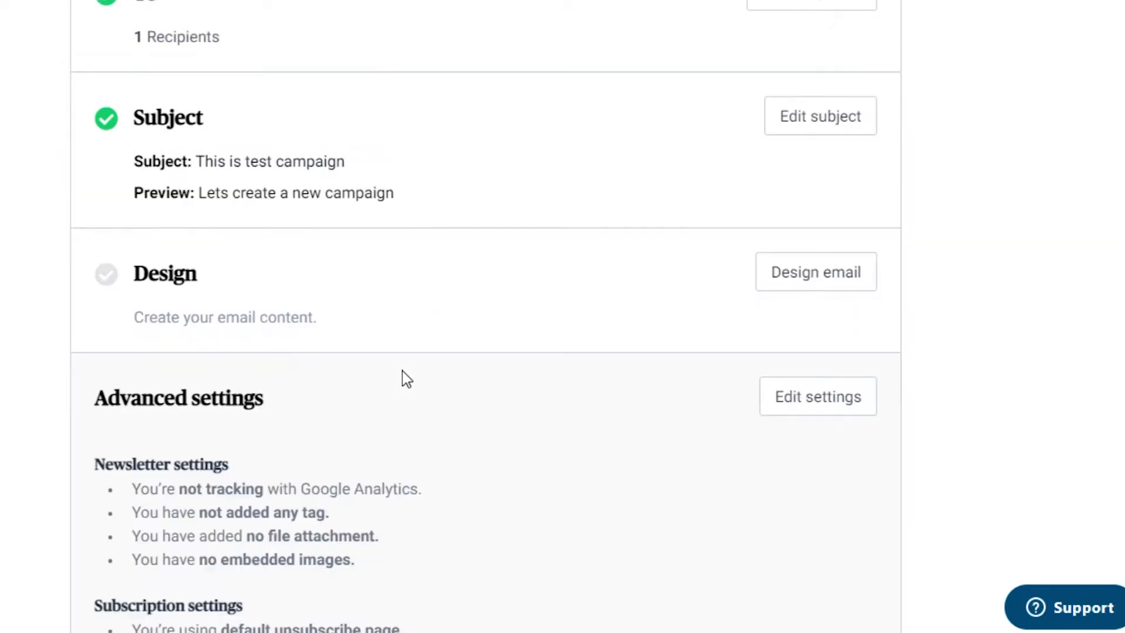
# Step: Start designing the campaign email, browse the available layouts, and use the Start from scratch template
pyautogui.scroll(4, 578, 296)
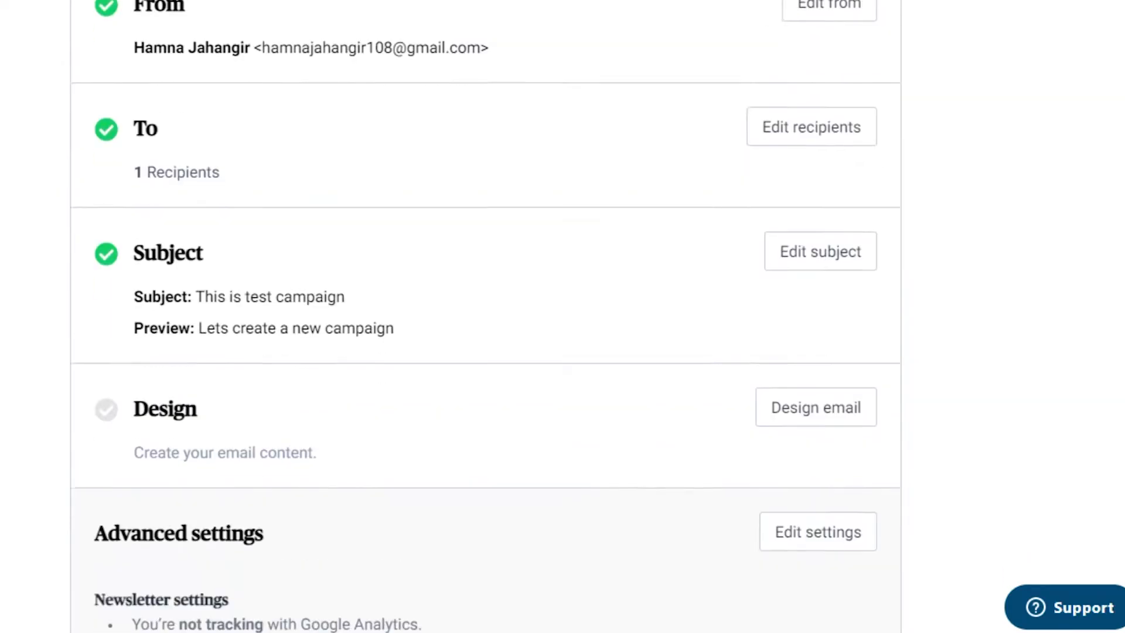
pyautogui.scroll(-2, 578, 295)
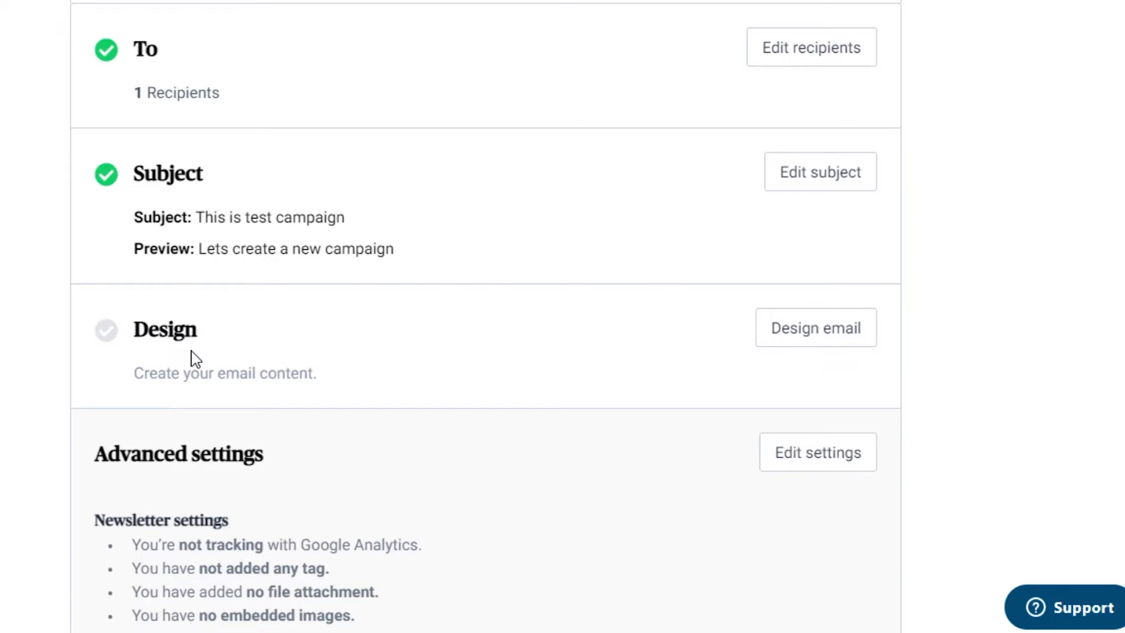
pyautogui.click(804, 337)
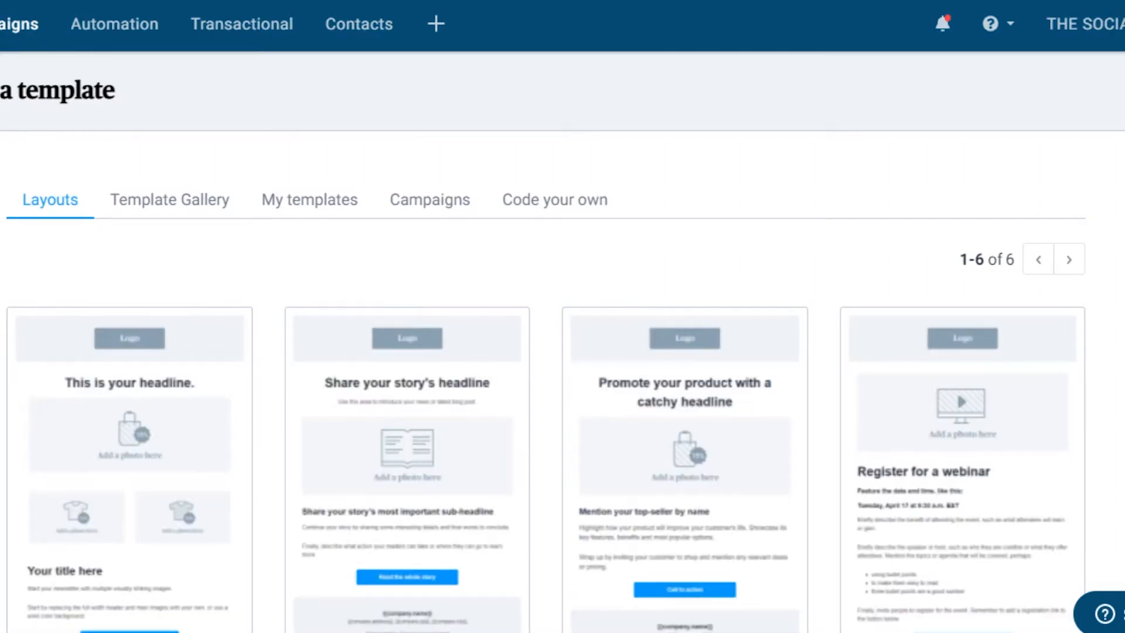
pyautogui.scroll(-8, 957, 391)
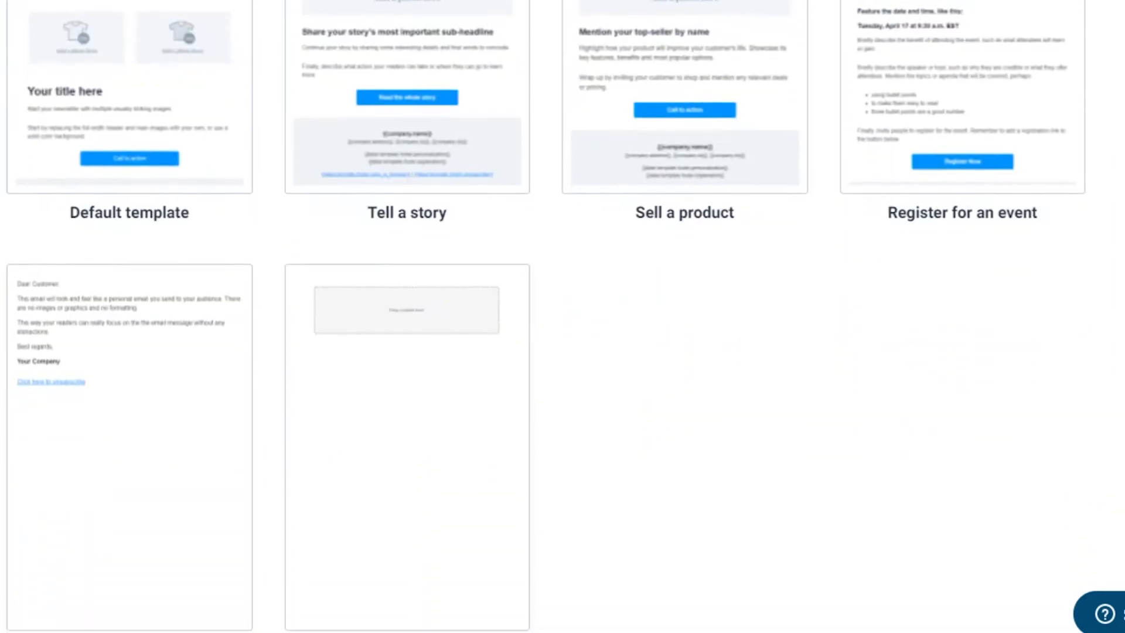
pyautogui.scroll(6, 957, 391)
pyautogui.scroll(-2, 957, 392)
pyautogui.moveTo(445, 304)
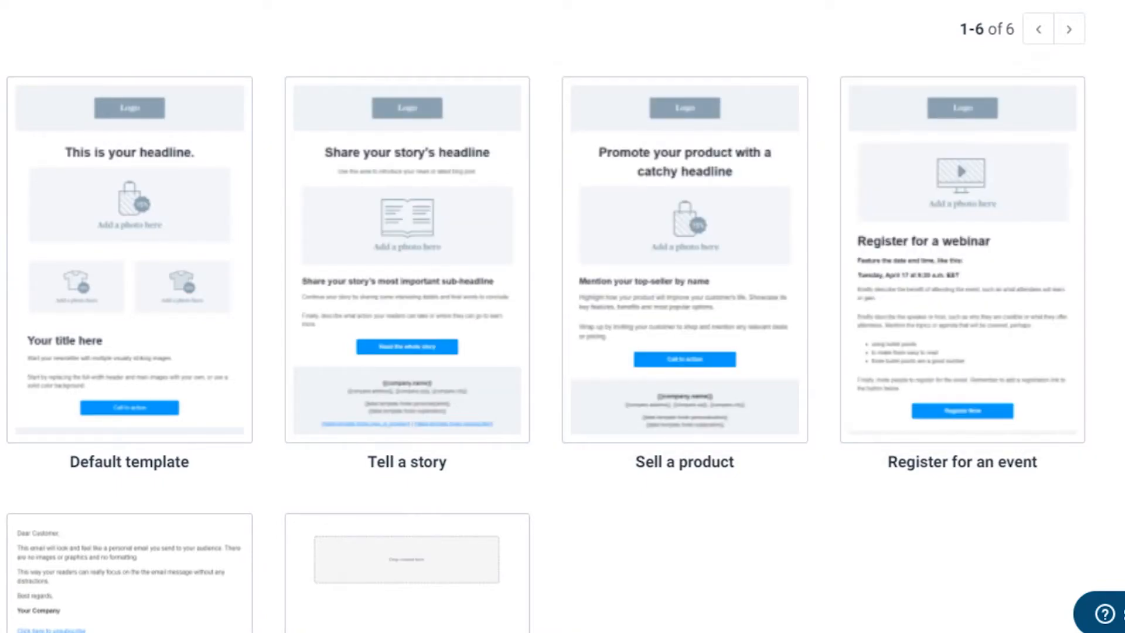
pyautogui.moveTo(91, 357)
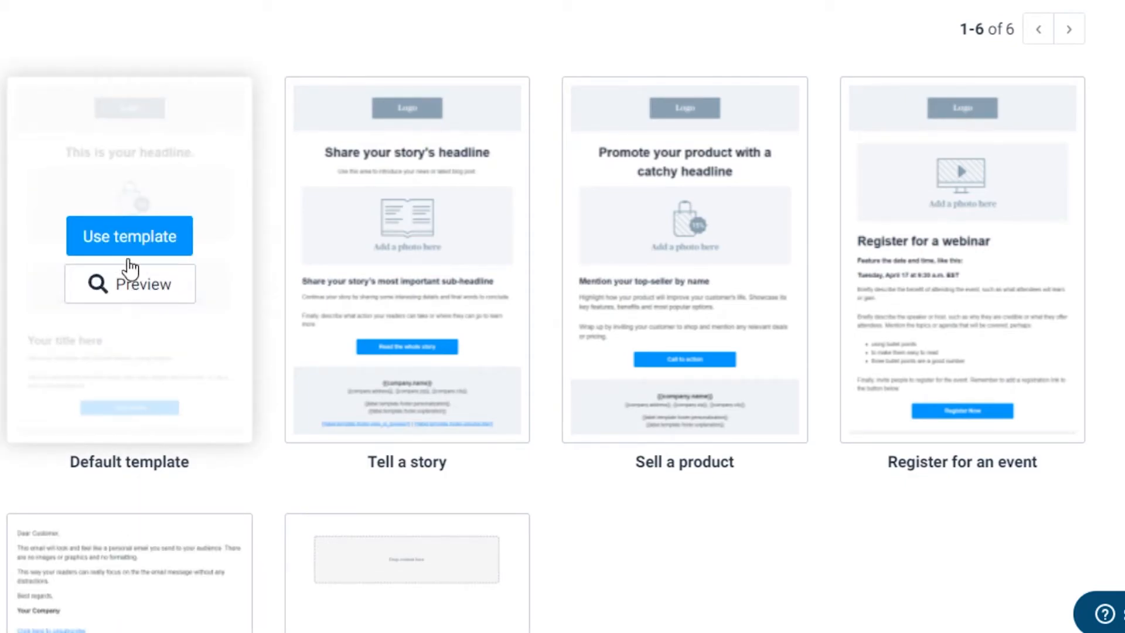
pyautogui.scroll(-5, 896, 371)
pyautogui.scroll(1, 896, 372)
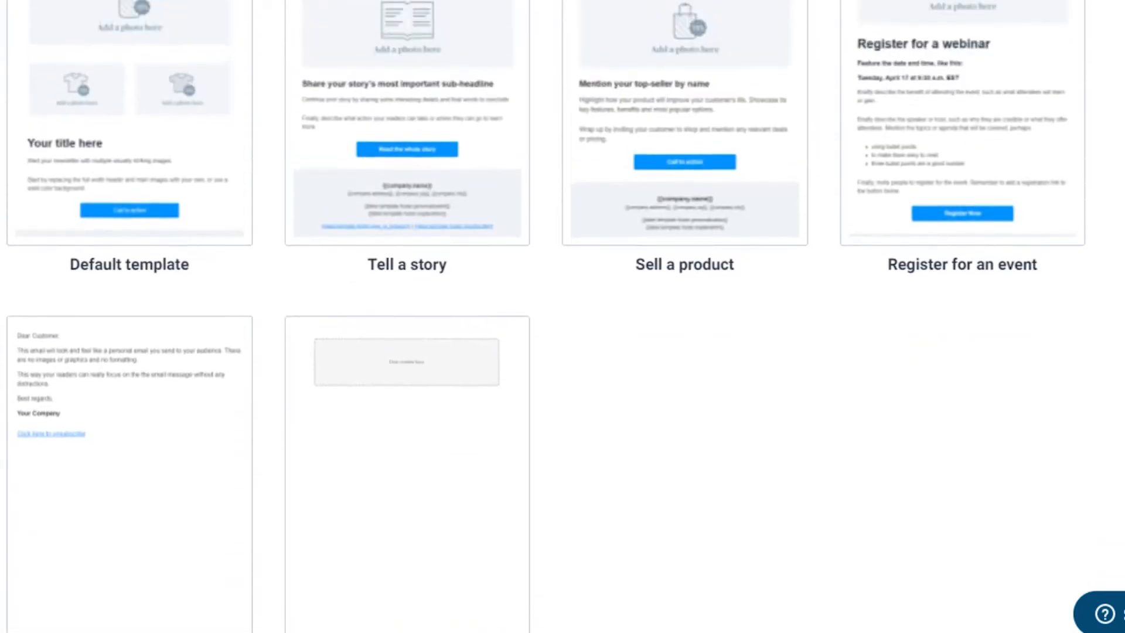
pyautogui.scroll(-4, 563, 316)
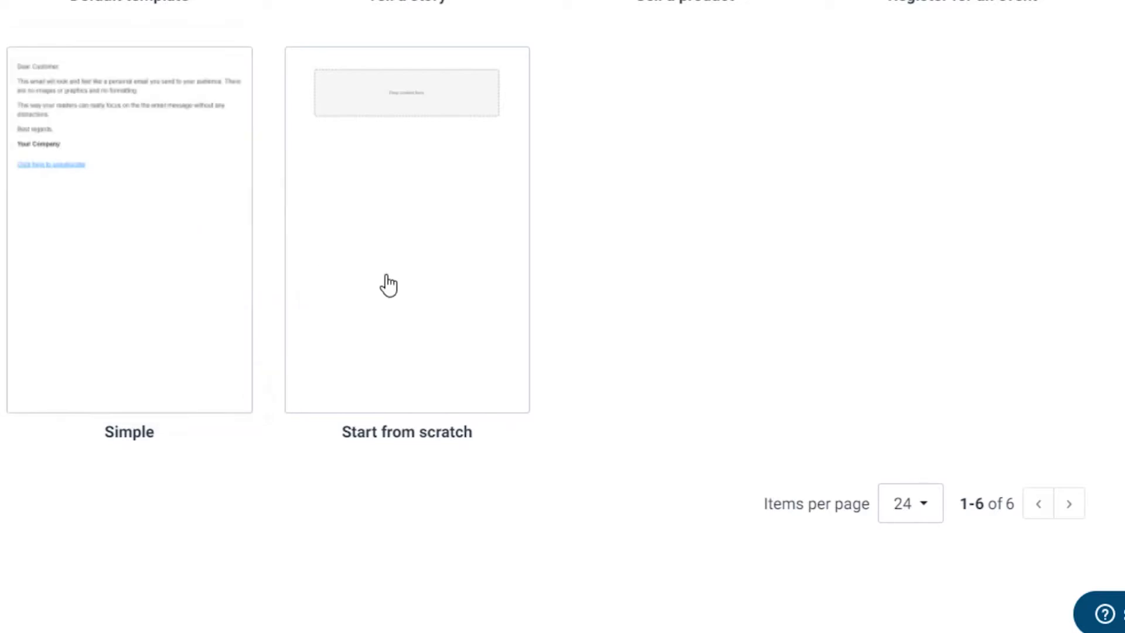
pyautogui.scroll(8, 563, 317)
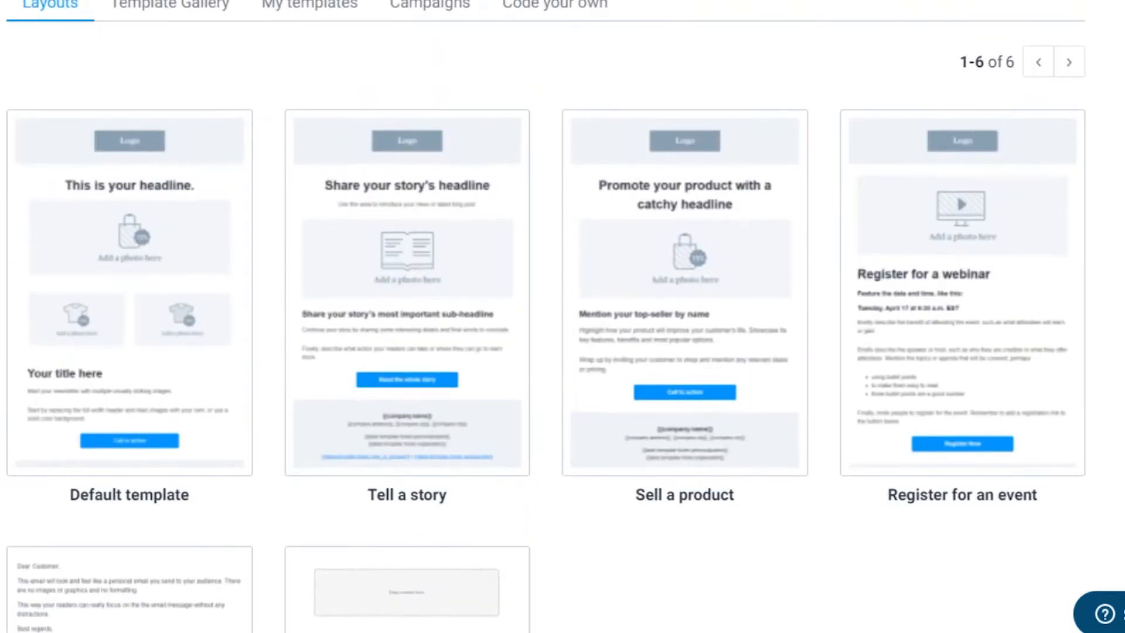
pyautogui.scroll(-7, 562, 316)
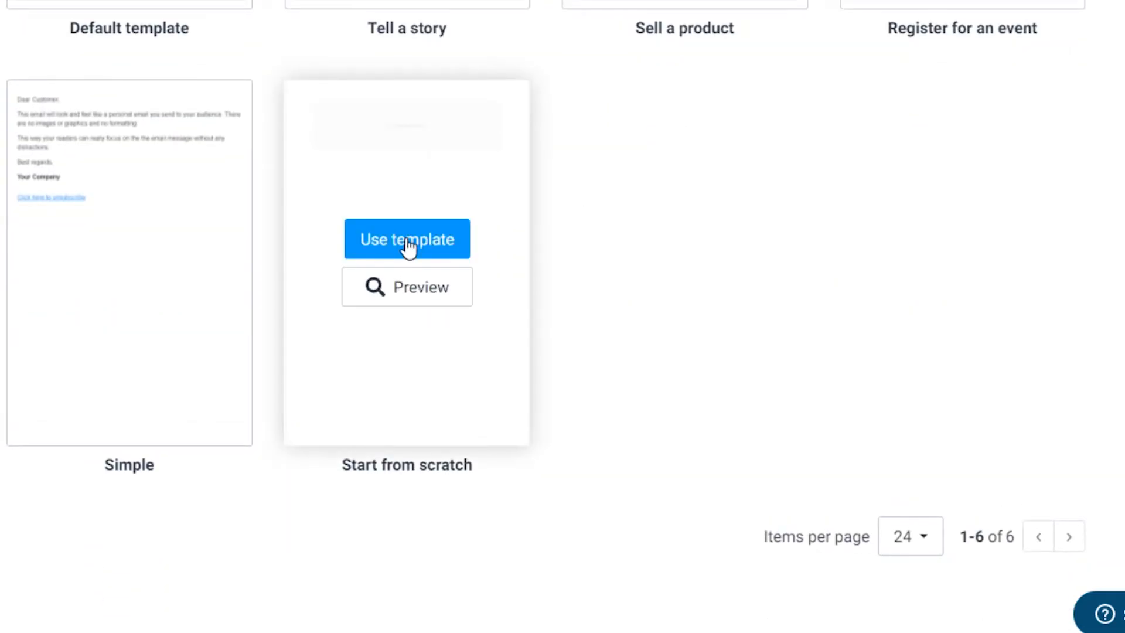
pyautogui.click(401, 246)
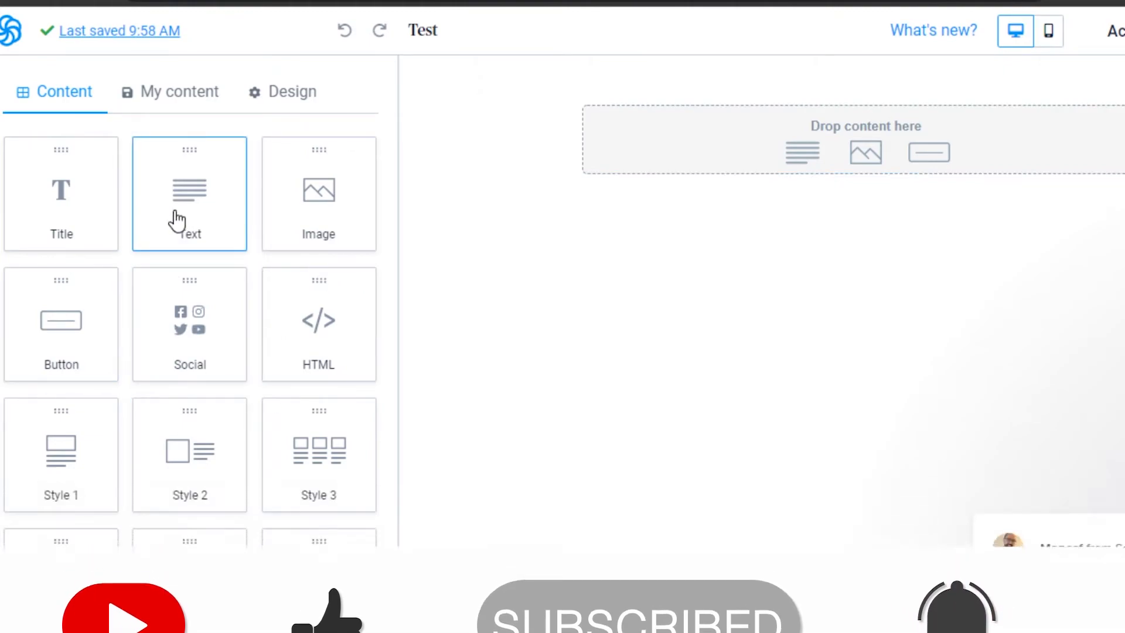
# Step: Add a title block reading "NEW YOUTUBE CHANNEL" to the blank email and review its borders, spacing and block settings
pyautogui.moveTo(68, 216); pyautogui.dragTo(779, 161)
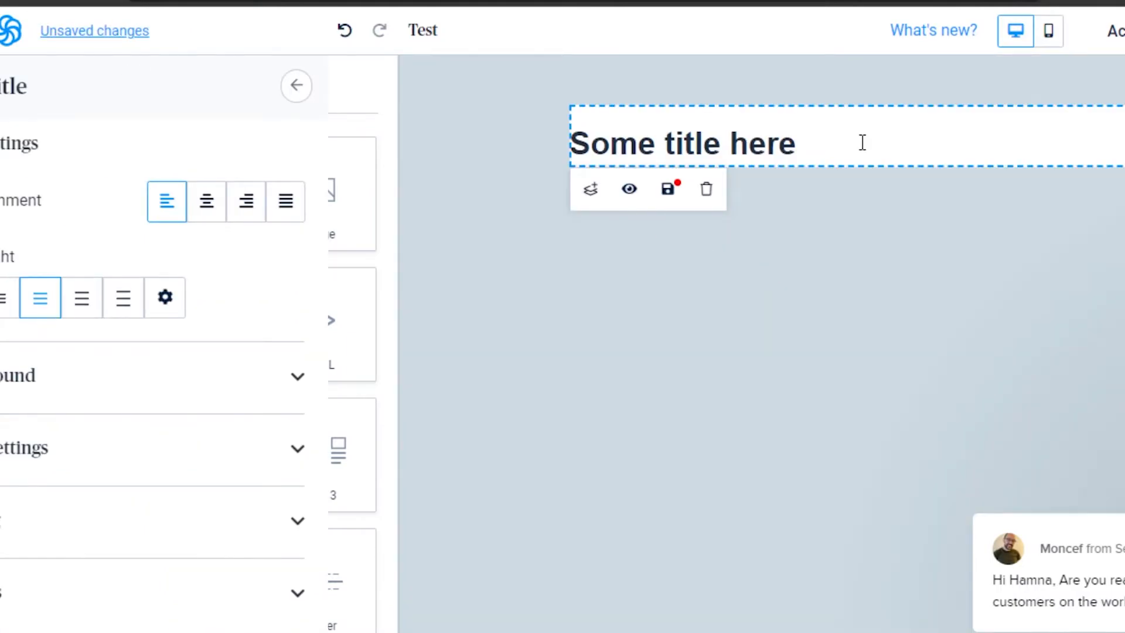
pyautogui.click(862, 143)
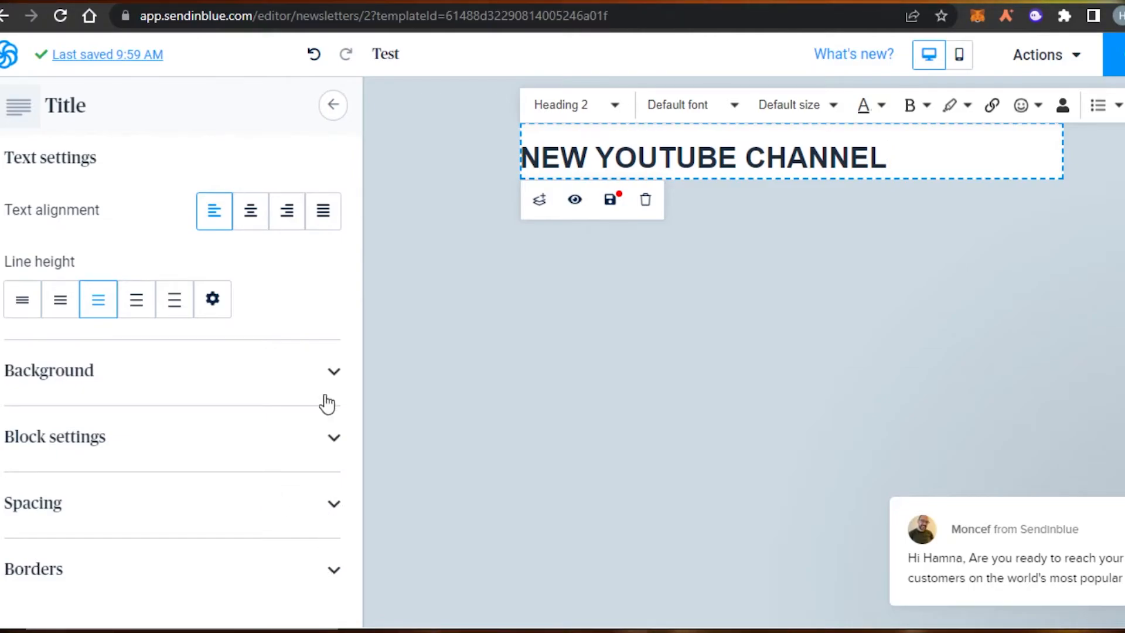
pyautogui.click(334, 571)
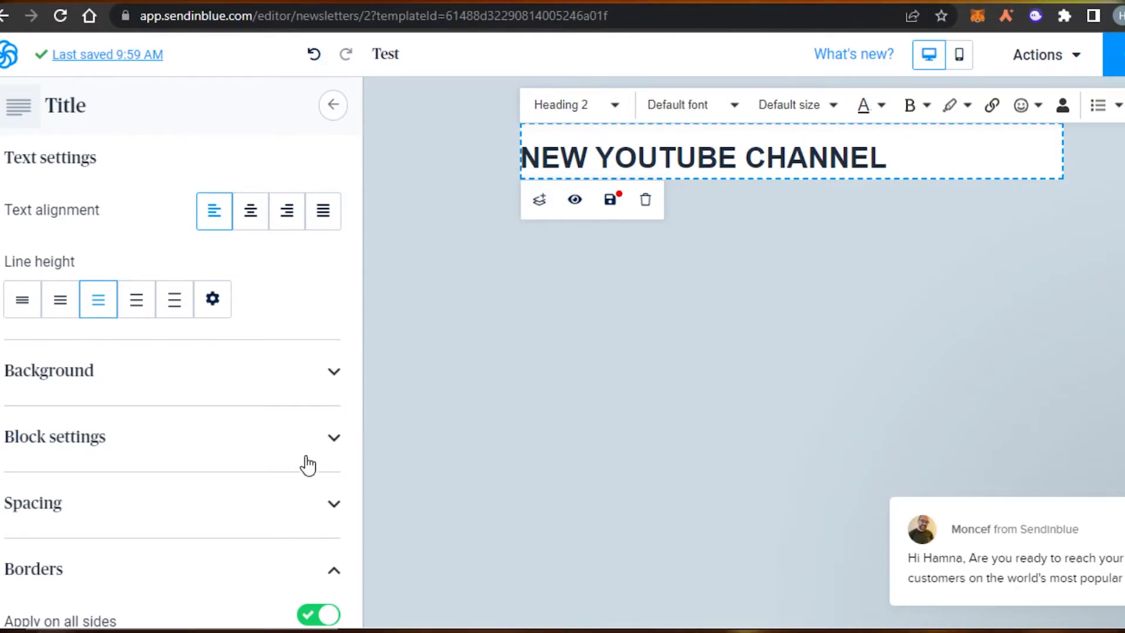
pyautogui.click(333, 499)
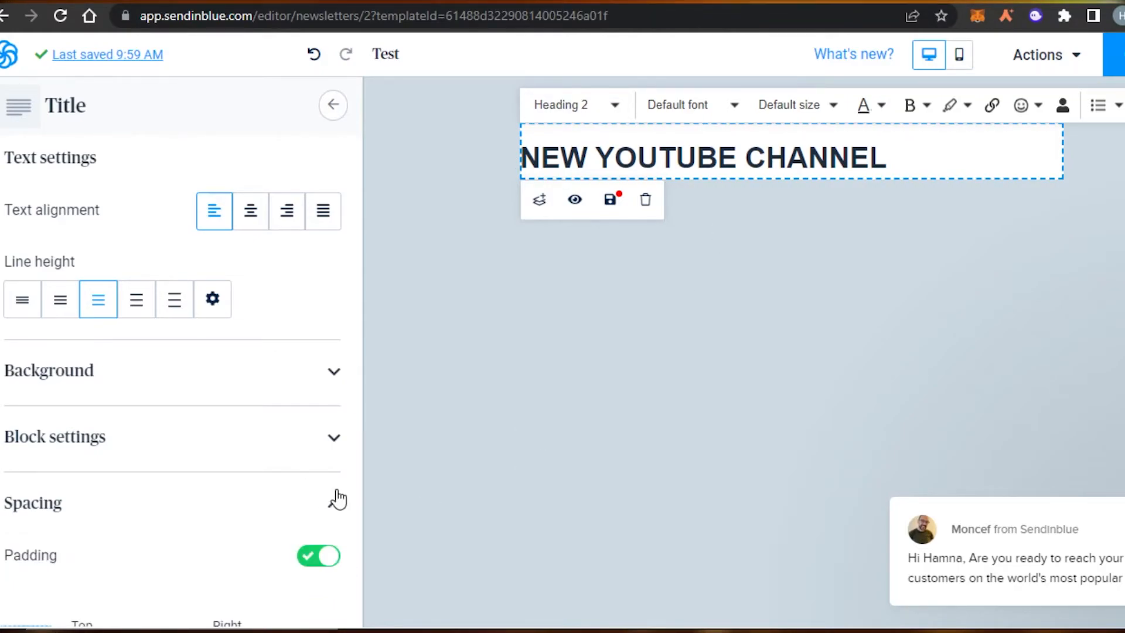
pyautogui.click(335, 441)
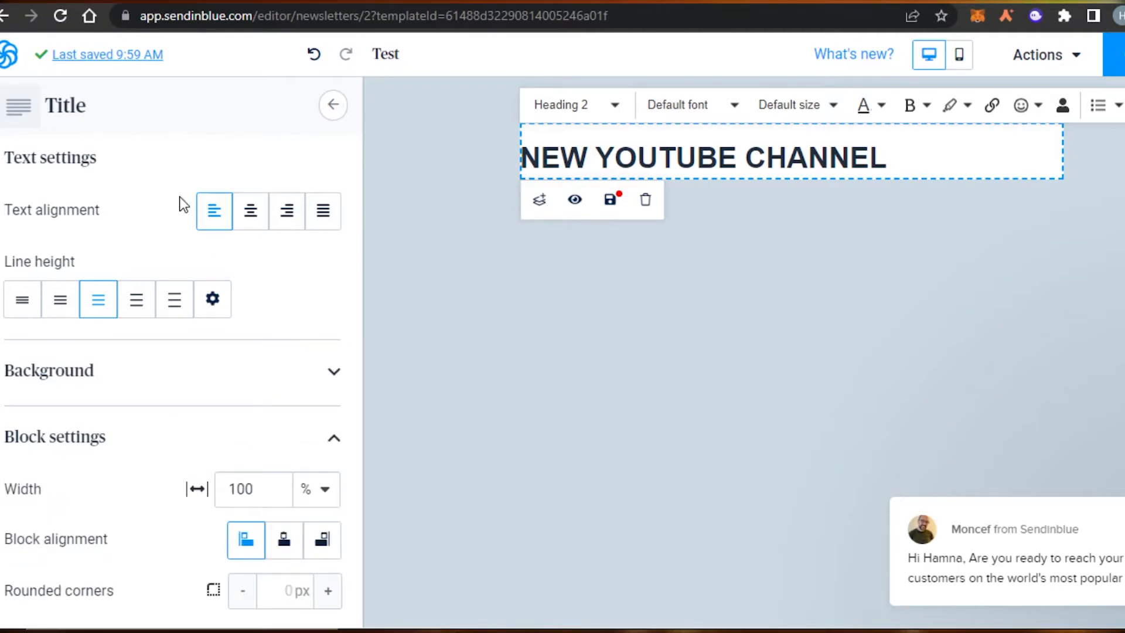
pyautogui.click(333, 106)
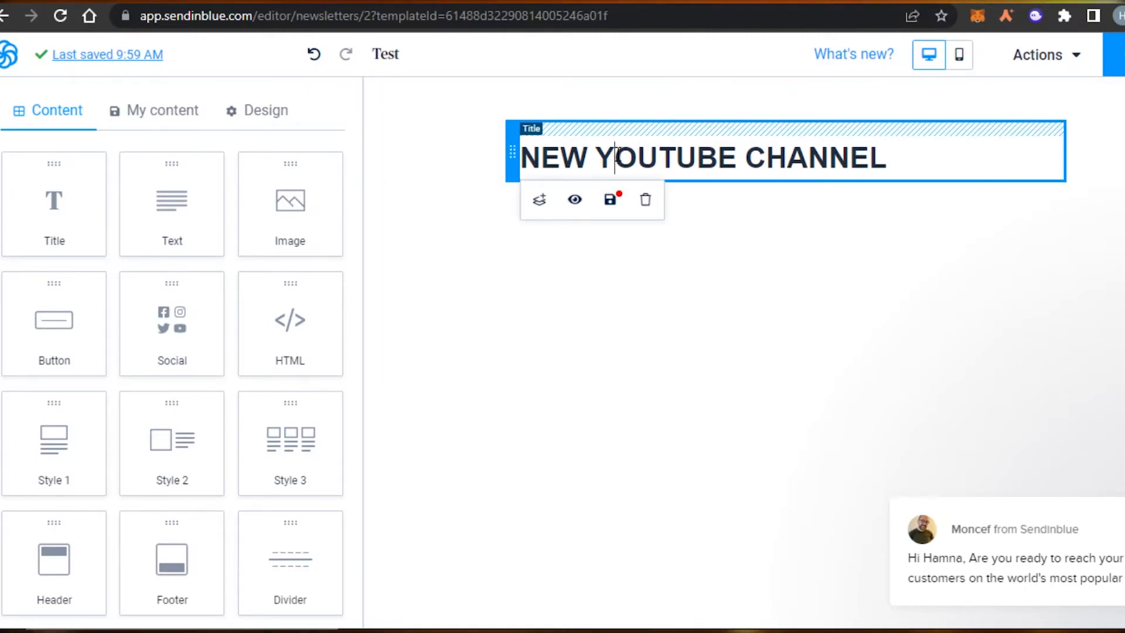
# Step: Center the text of the "NEW YOUTUBE CHANNEL" title and return to the content blocks
pyautogui.click(618, 155)
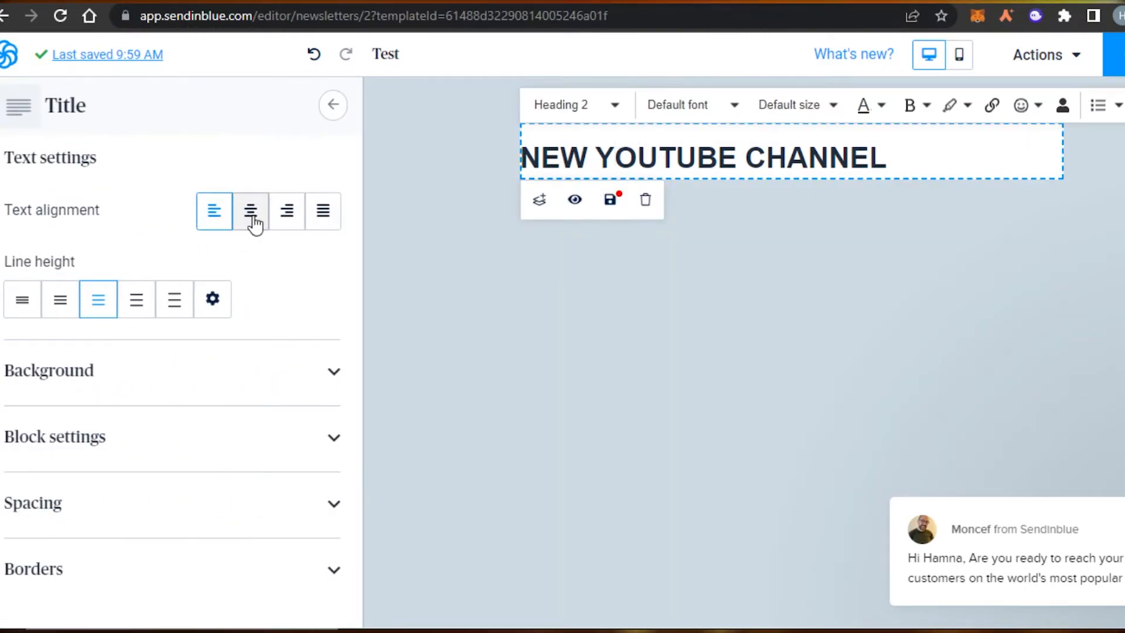
pyautogui.click(251, 218)
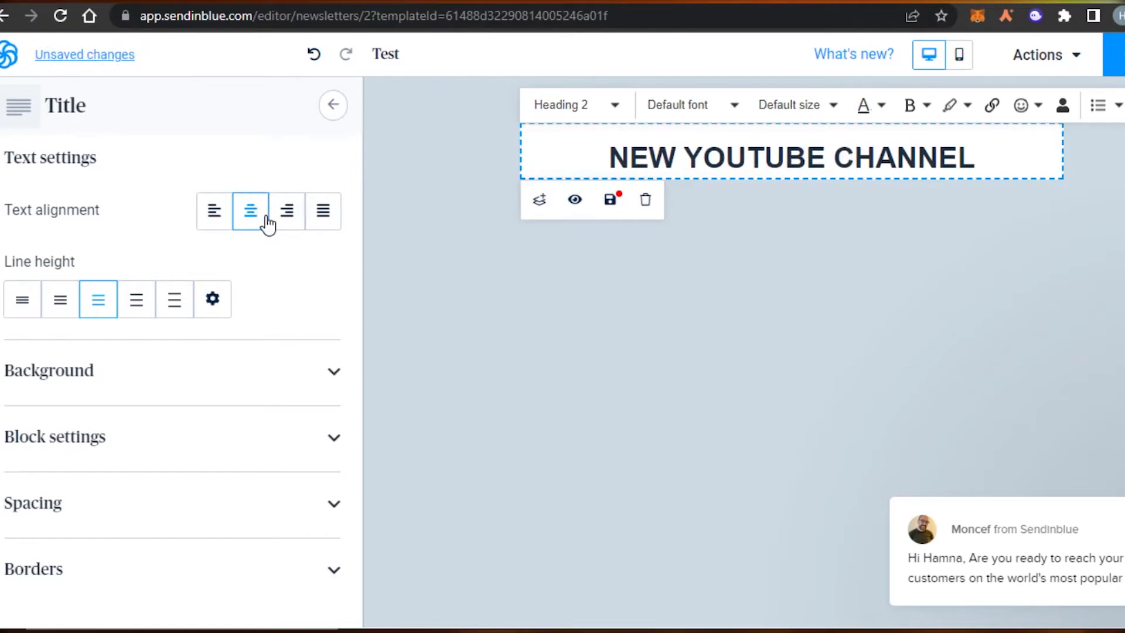
pyautogui.click(437, 249)
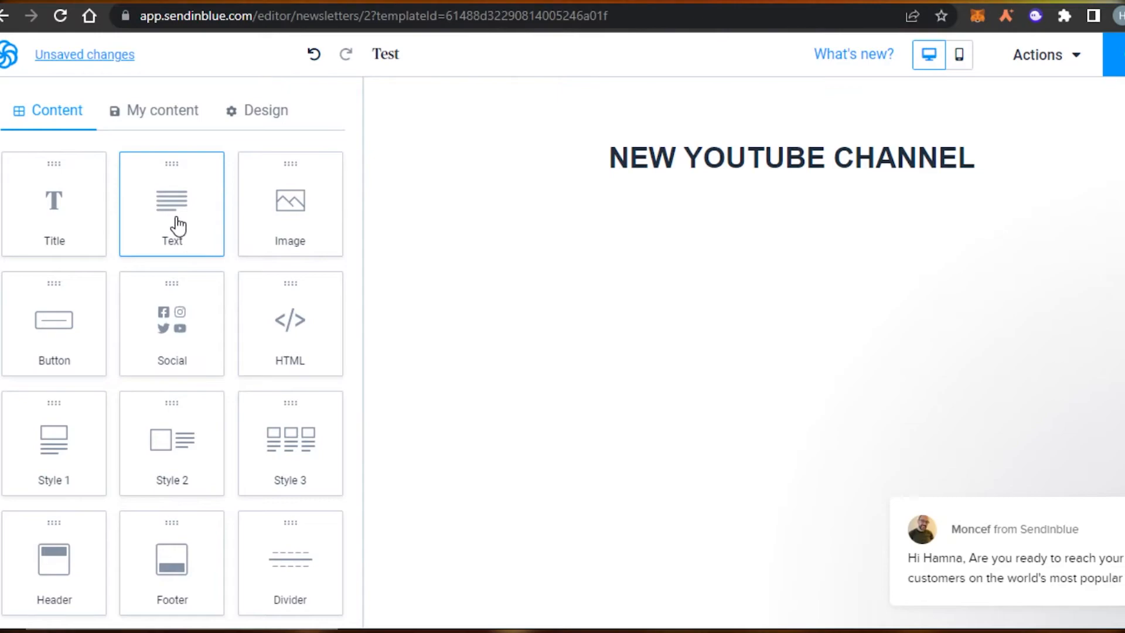
# Step: Add a text block below the title and an image block beneath it, replacing the placeholder with a photo of laptops on a desk
pyautogui.moveTo(178, 225); pyautogui.dragTo(774, 274)
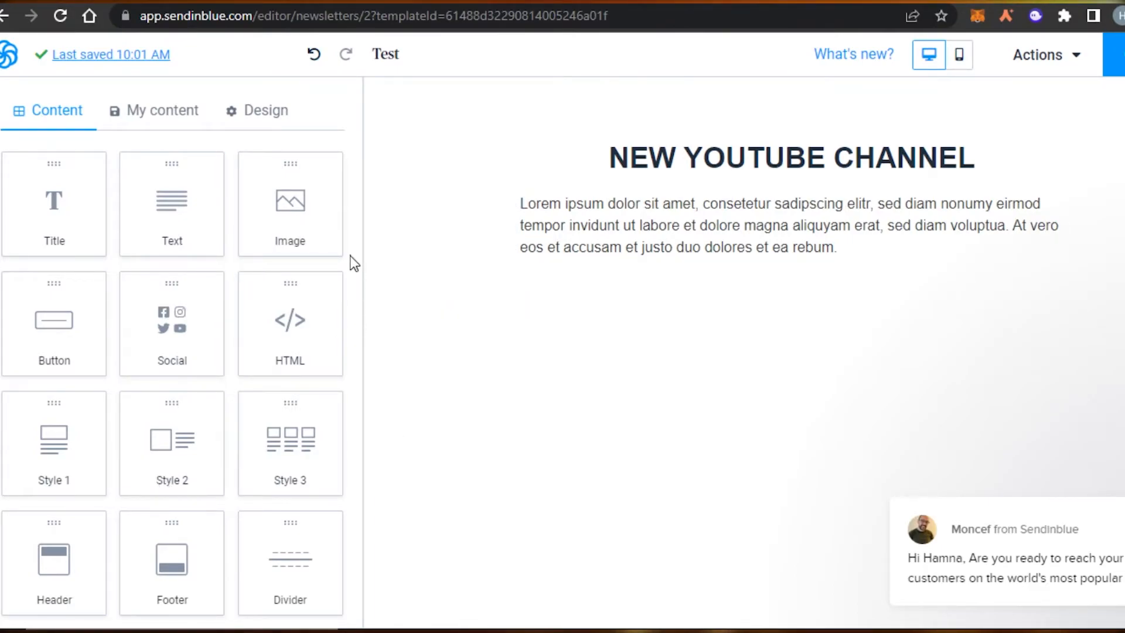
pyautogui.moveTo(298, 223); pyautogui.dragTo(742, 265)
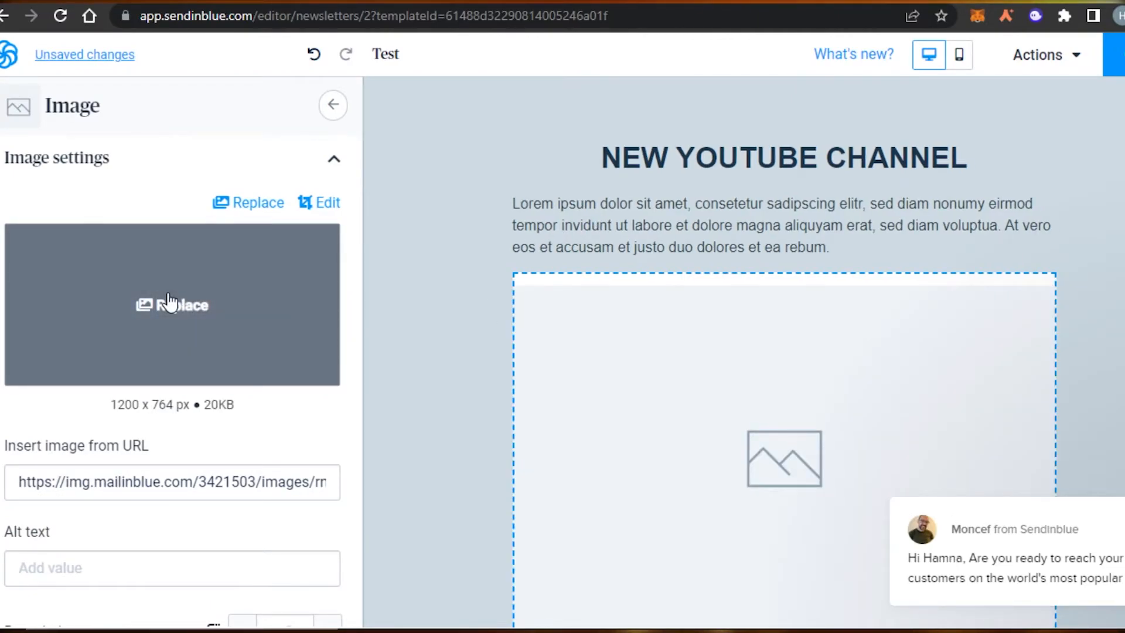
pyautogui.click(168, 301)
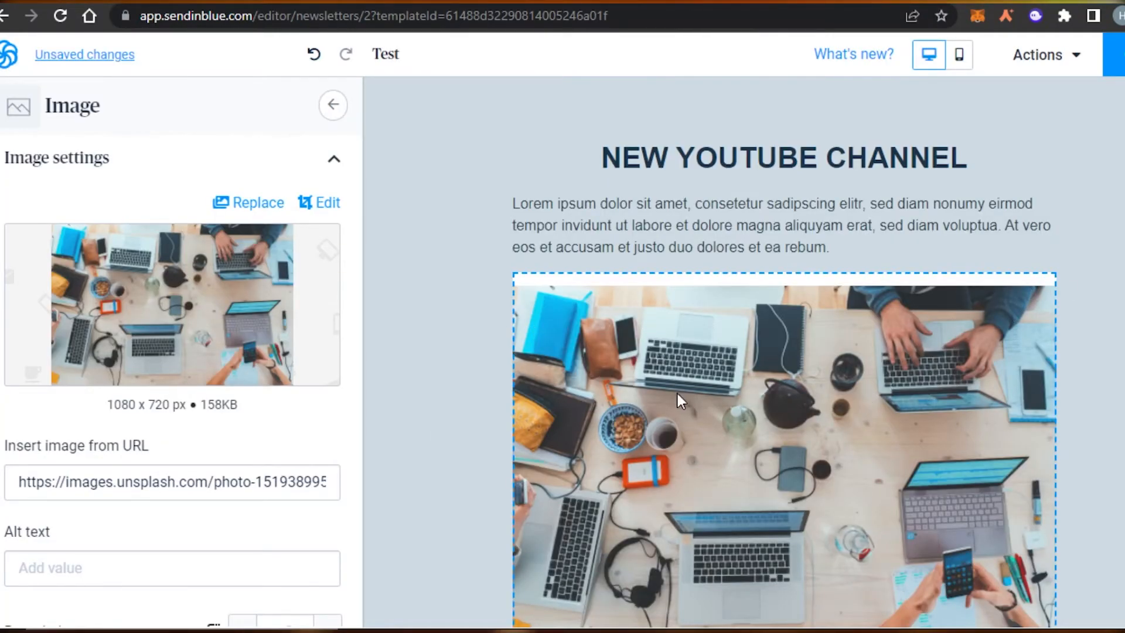
pyautogui.click(308, 205)
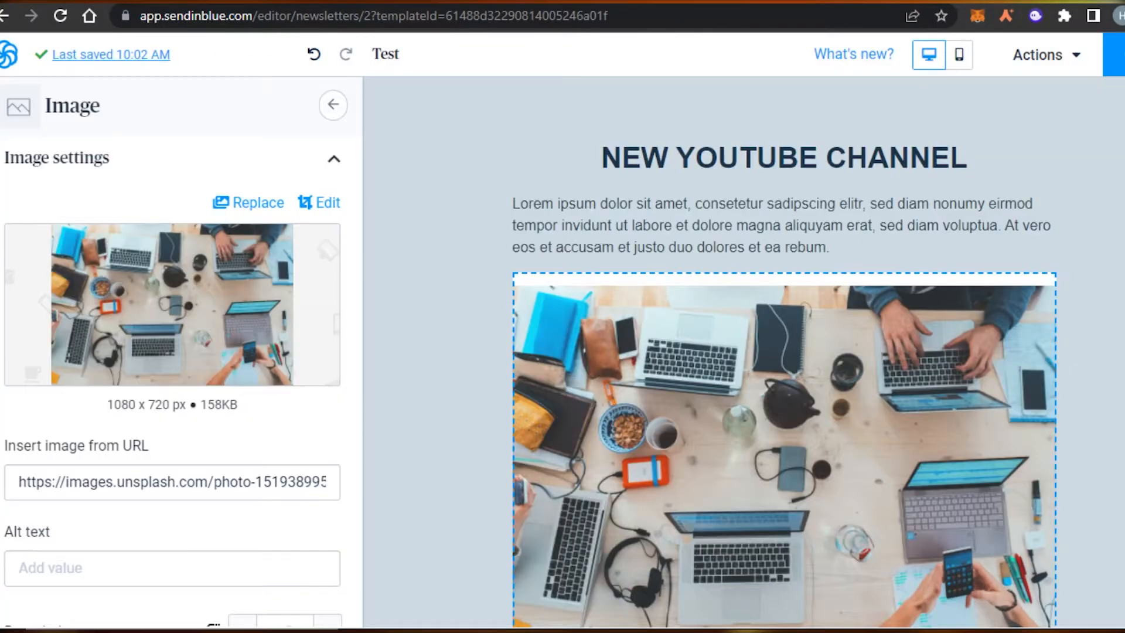
pyautogui.click(339, 104)
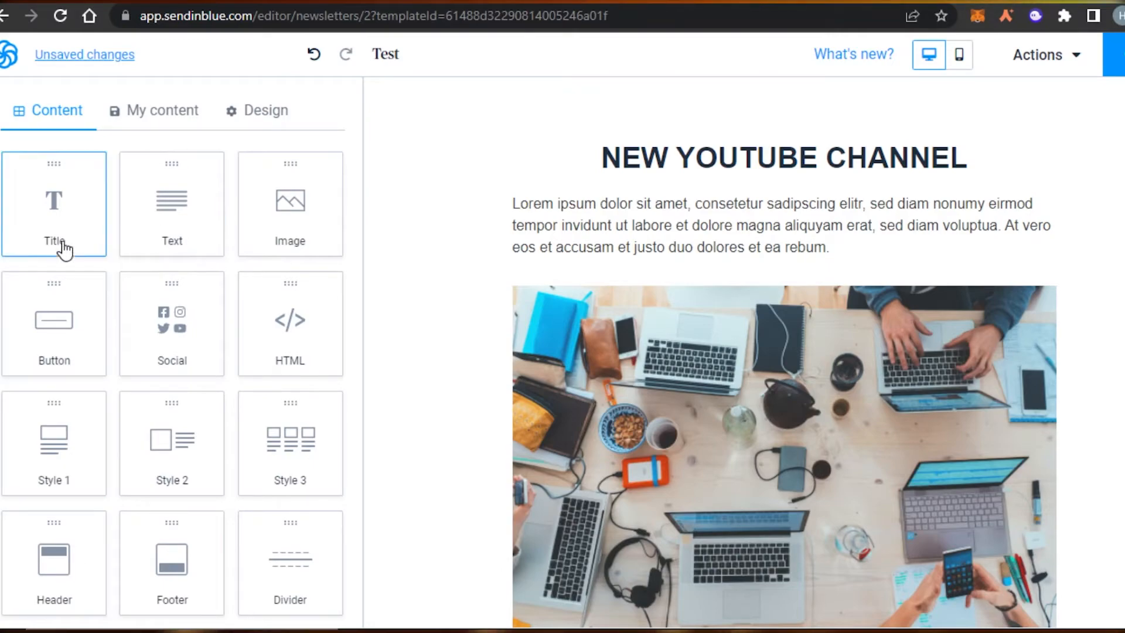
# Step: Add a second text block below the photo and a button block beneath that text
pyautogui.moveTo(174, 229); pyautogui.dragTo(763, 622)
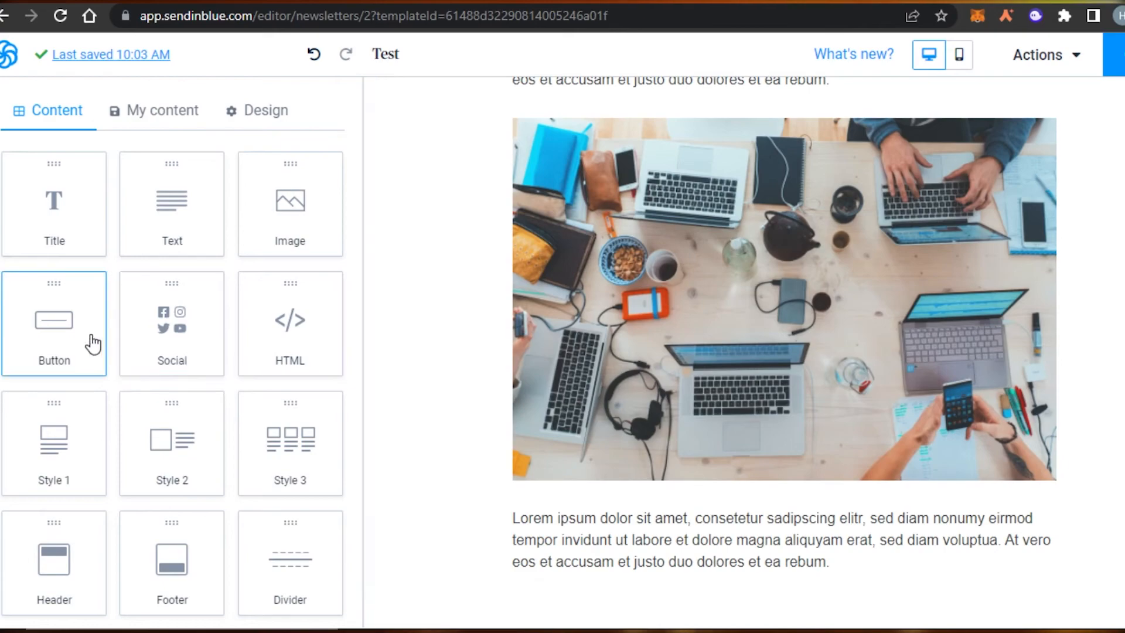
pyautogui.moveTo(88, 337); pyautogui.dragTo(625, 547)
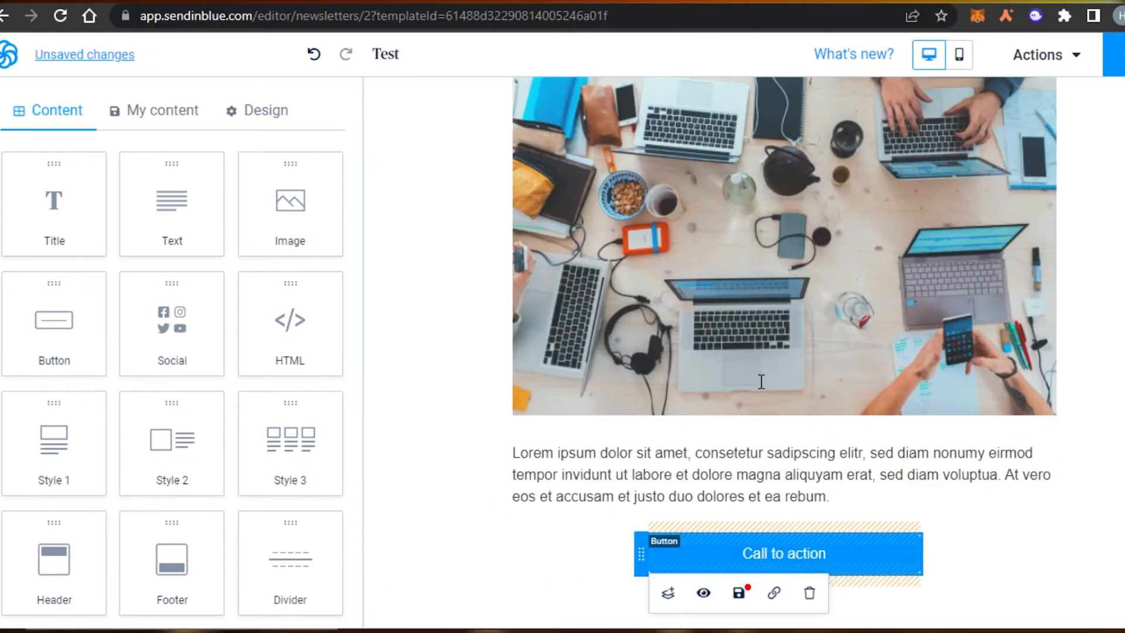
# Step: Rename the button block as "Click here" and change the button's label to "Click here"
pyautogui.click(784, 554)
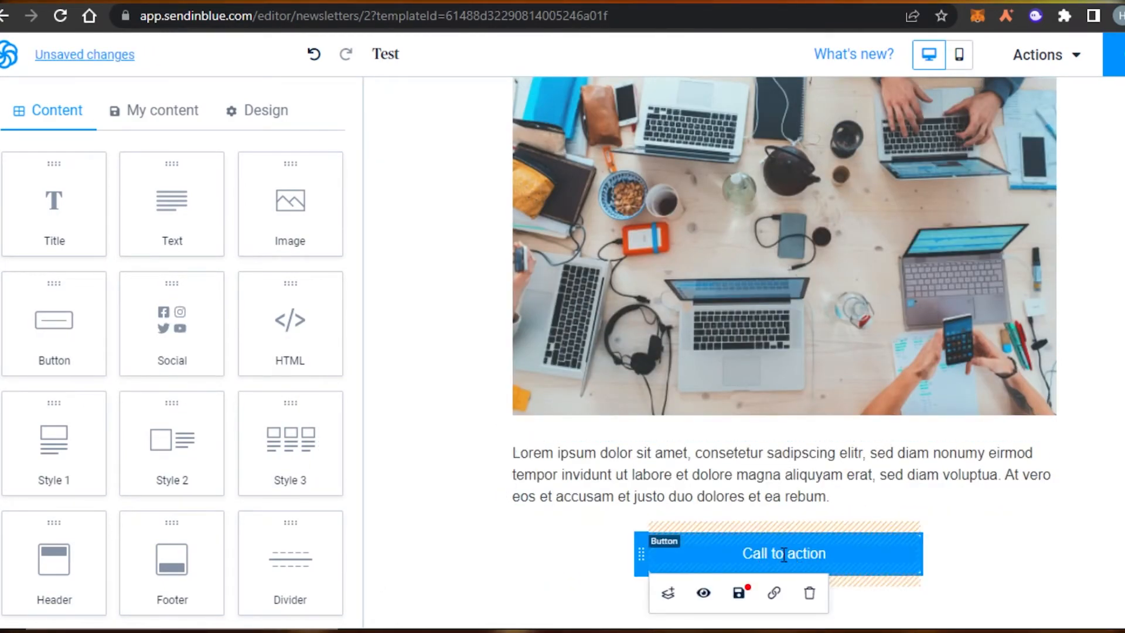
pyautogui.click(782, 555)
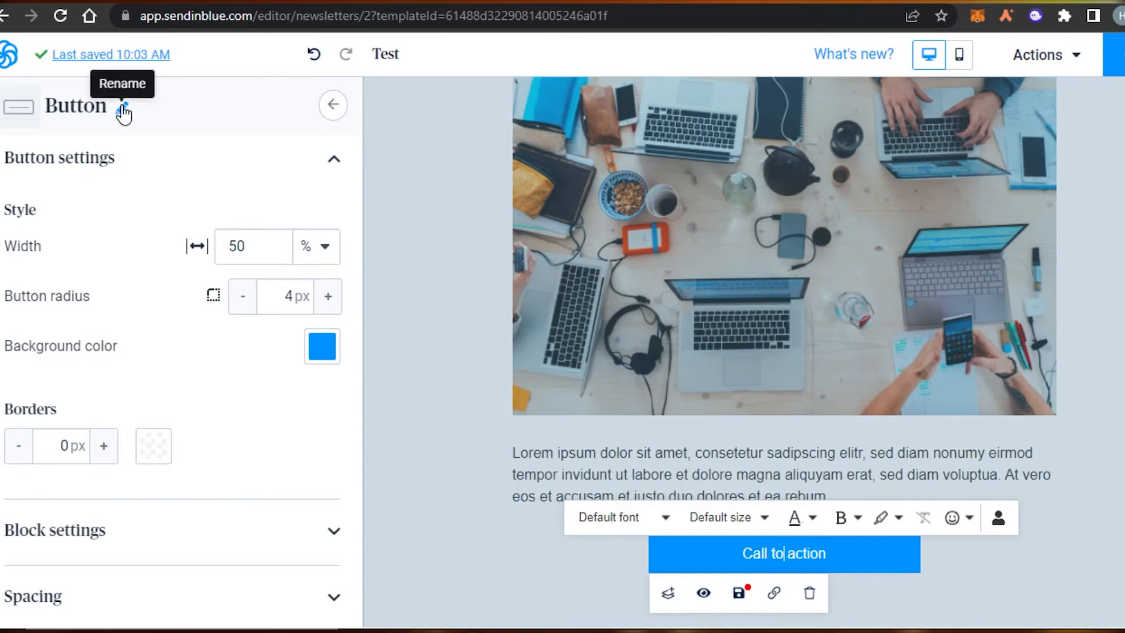
pyautogui.click(122, 104)
pyautogui.press('BackSpace')
pyautogui.press('BackSpace')
pyautogui.press('BackSpace')
pyautogui.press('BackSpace')
pyautogui.press('BackSpace')
pyautogui.write('Click here')
pyautogui.click(835, 553)
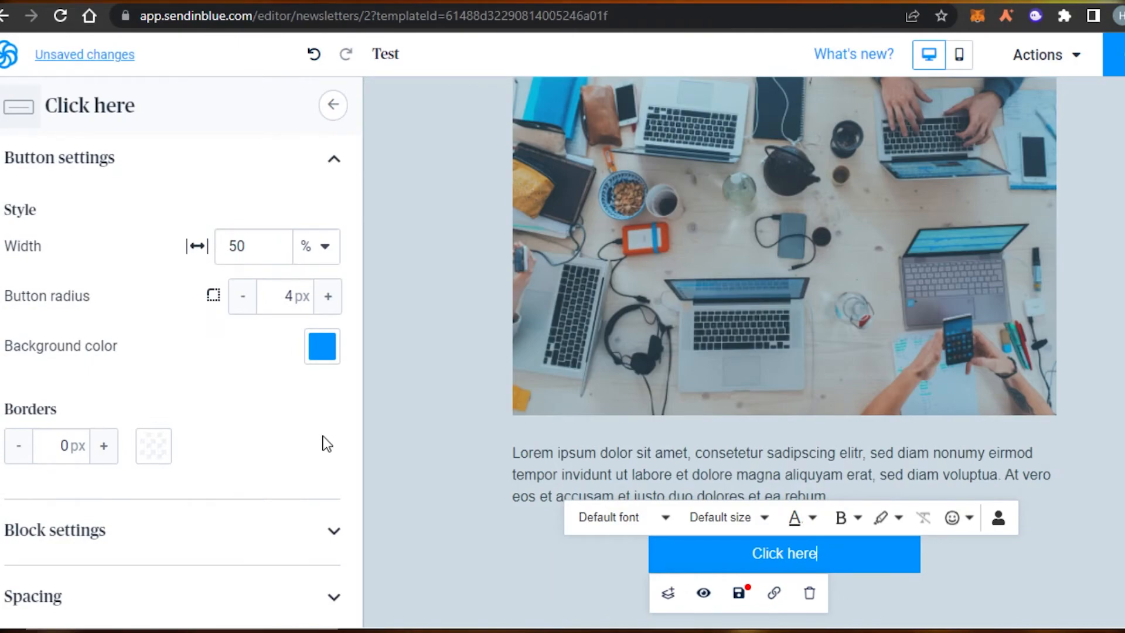
# Step: Set the button's background color to the darker blue 0052FF and return to the content blocks
pyautogui.click(323, 348)
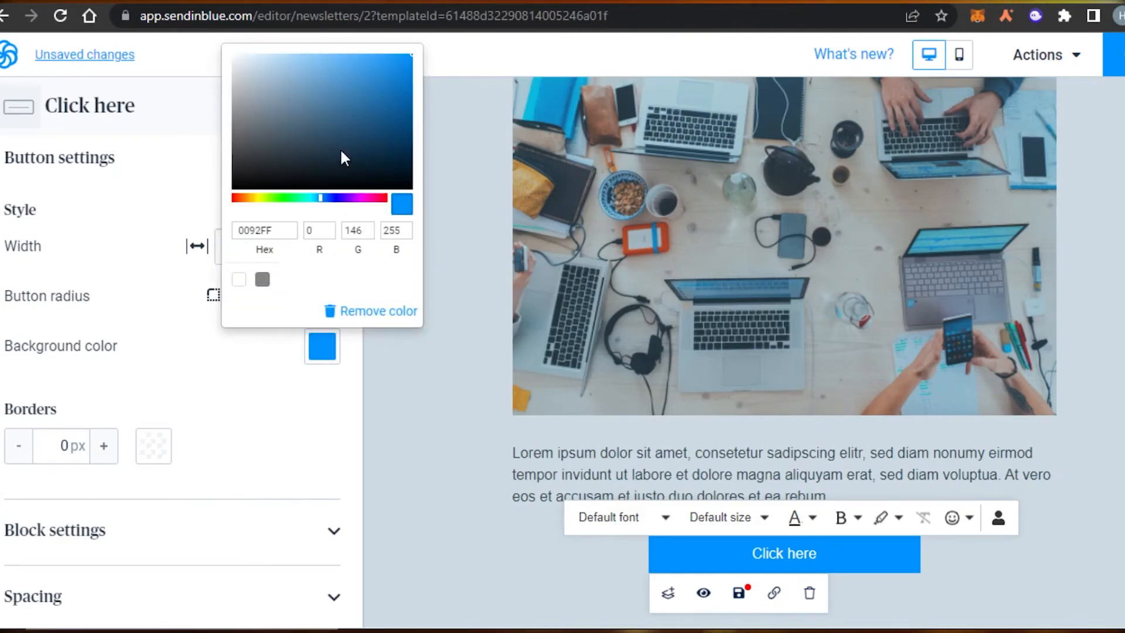
pyautogui.moveTo(318, 198)
pyautogui.mouseDown()
pyautogui.moveTo(265, 197)
pyautogui.moveTo(353, 198)
pyautogui.moveTo(327, 200)
pyautogui.mouseUp()
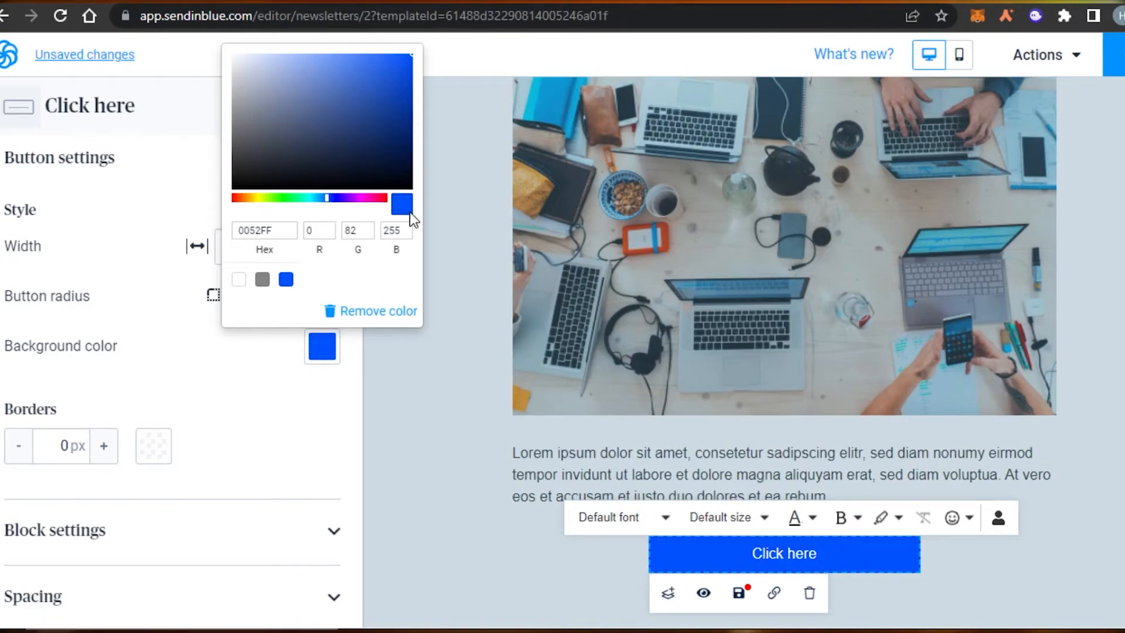
pyautogui.click(438, 223)
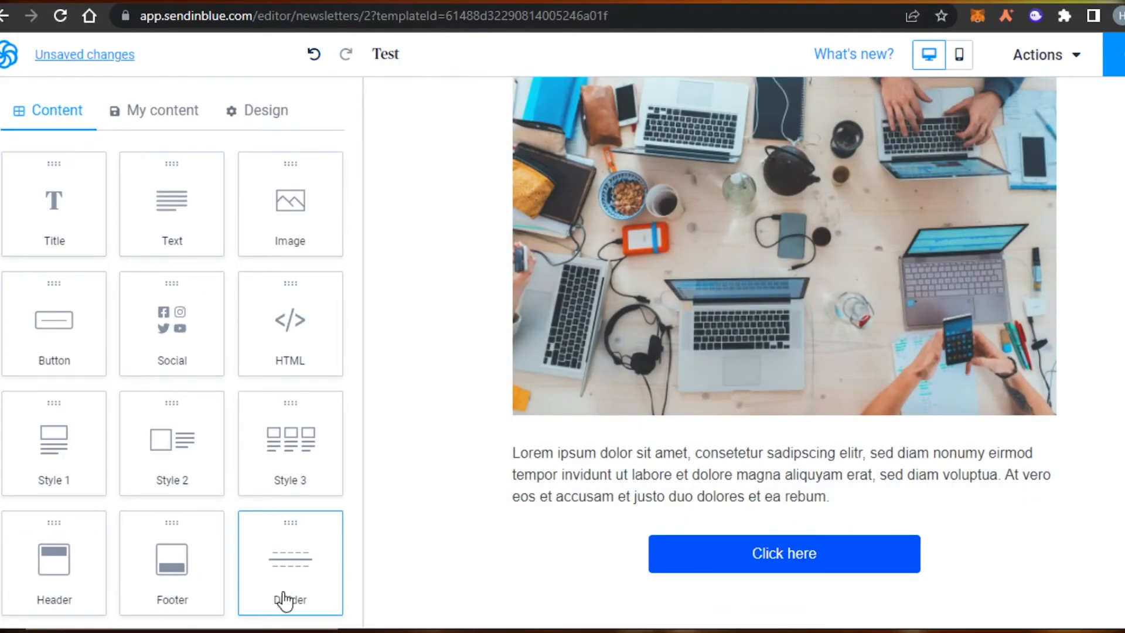
# Step: Insert a divider between the photo and the text below it, trying the Dashed style before choosing Solid
pyautogui.moveTo(289, 596); pyautogui.dragTo(647, 463)
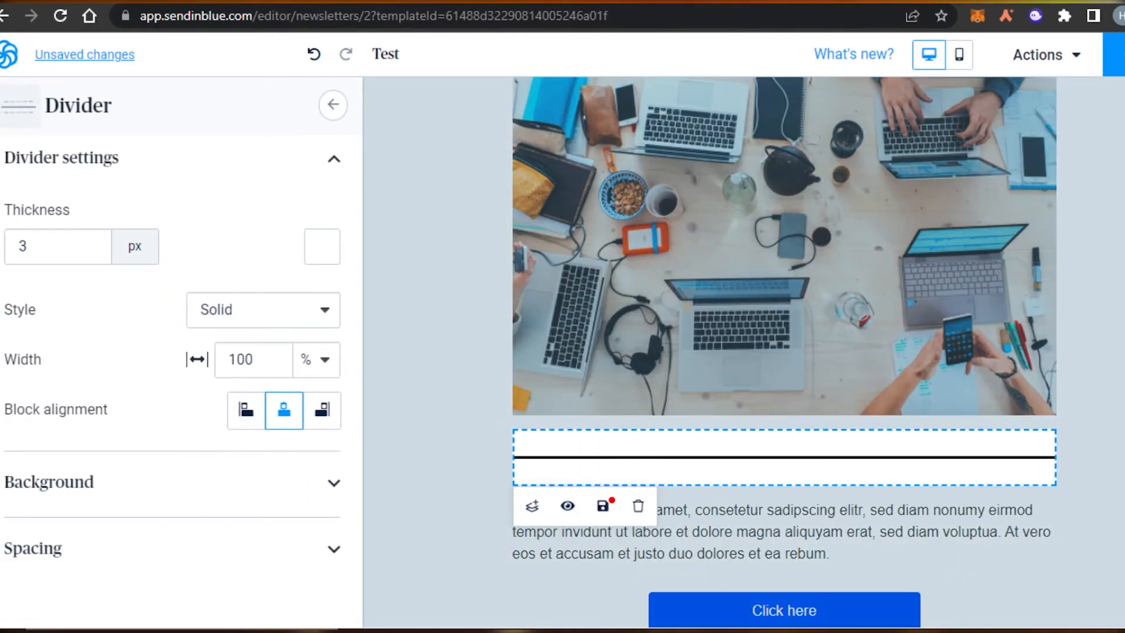
pyautogui.click(275, 313)
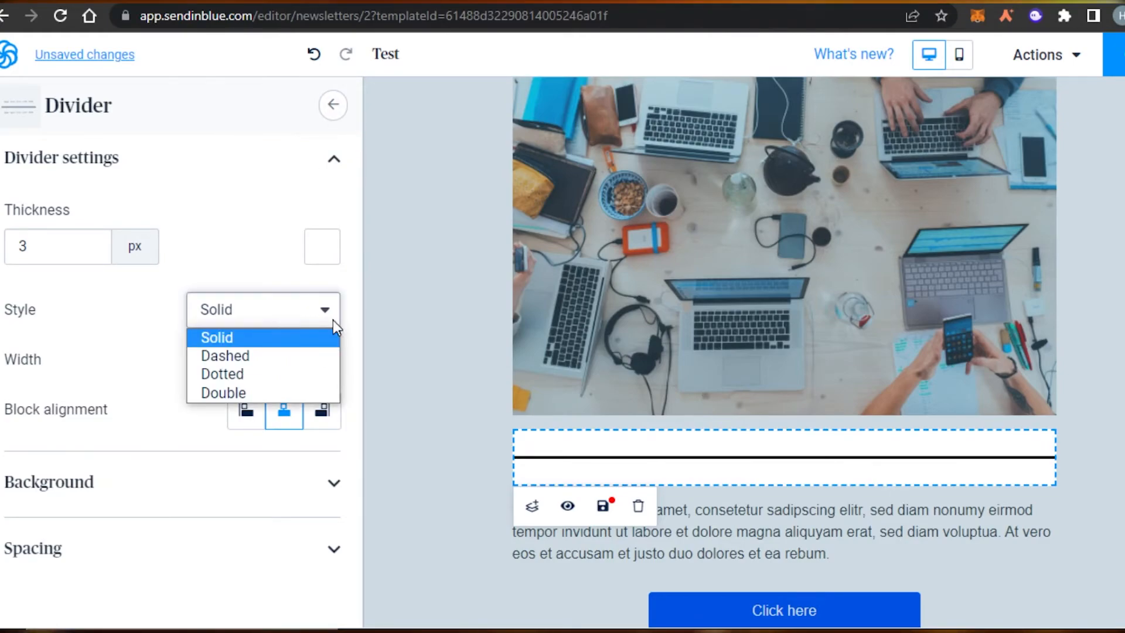
pyautogui.click(282, 356)
pyautogui.click(280, 310)
pyautogui.click(280, 339)
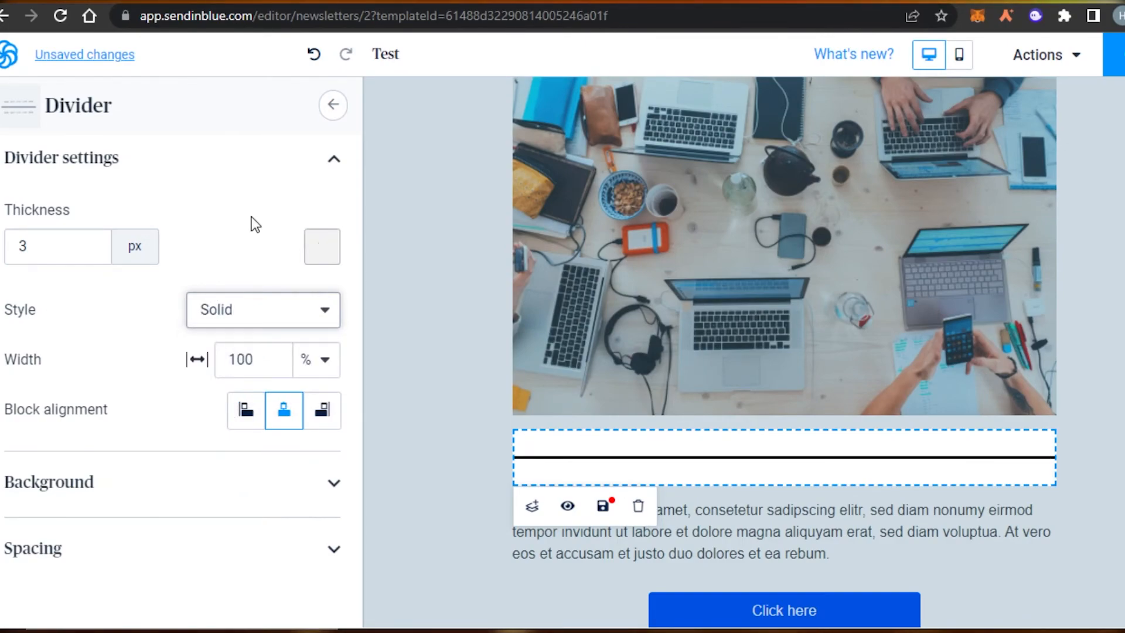
# Step: Set the divider's thickness to 1 px and return to the content blocks
pyautogui.click(87, 250)
pyautogui.click(101, 244)
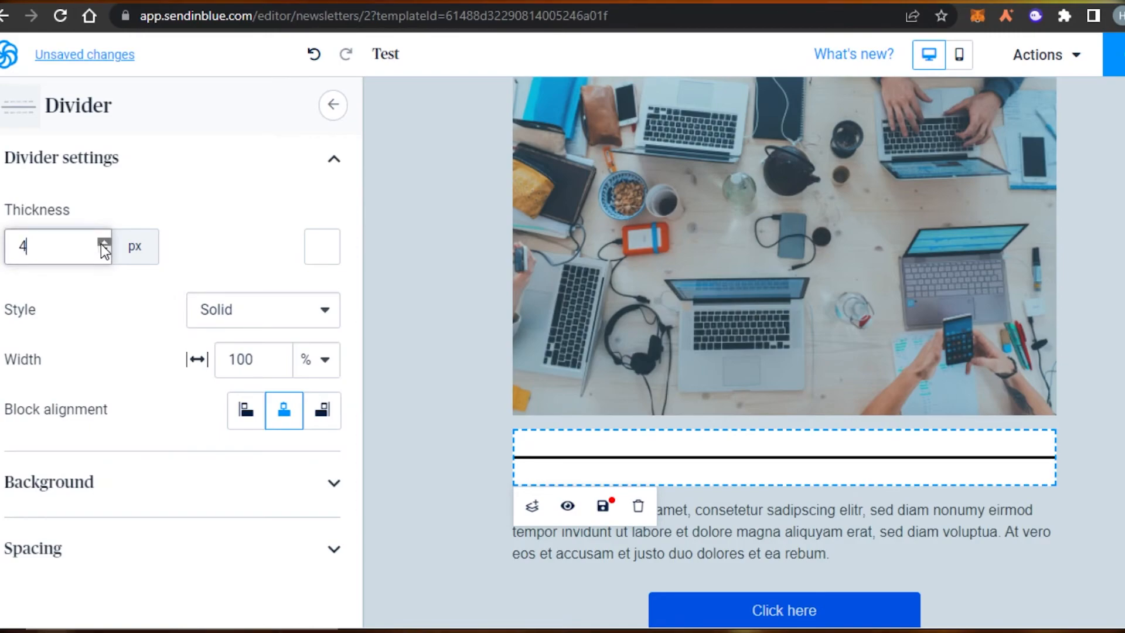
pyautogui.click(105, 248)
pyautogui.click(105, 248)
pyautogui.click(106, 249)
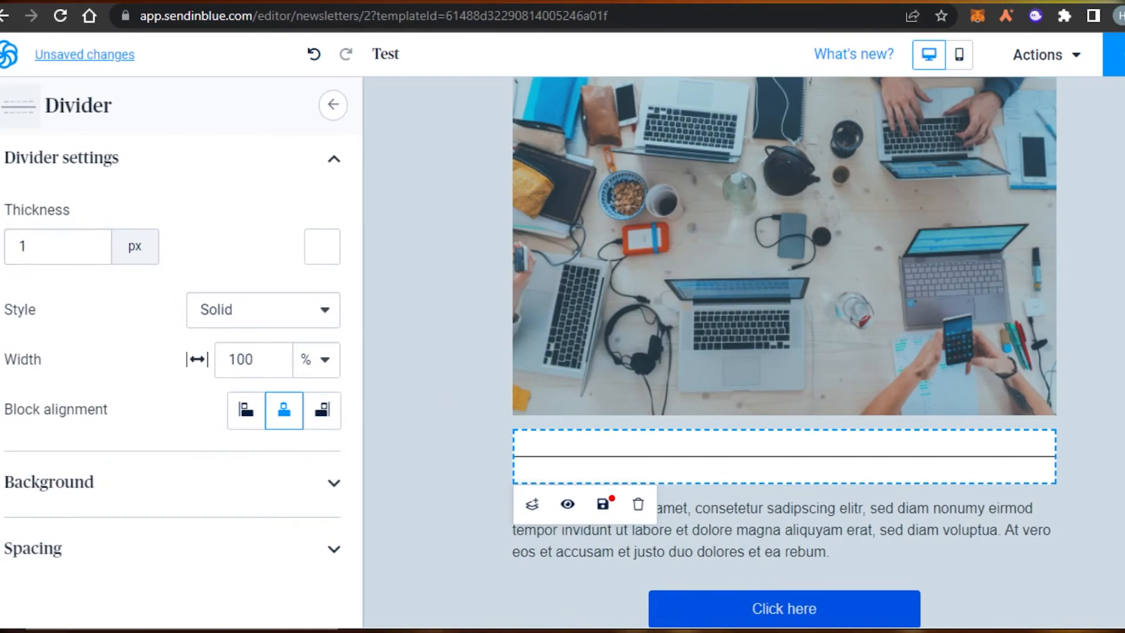
pyautogui.click(333, 104)
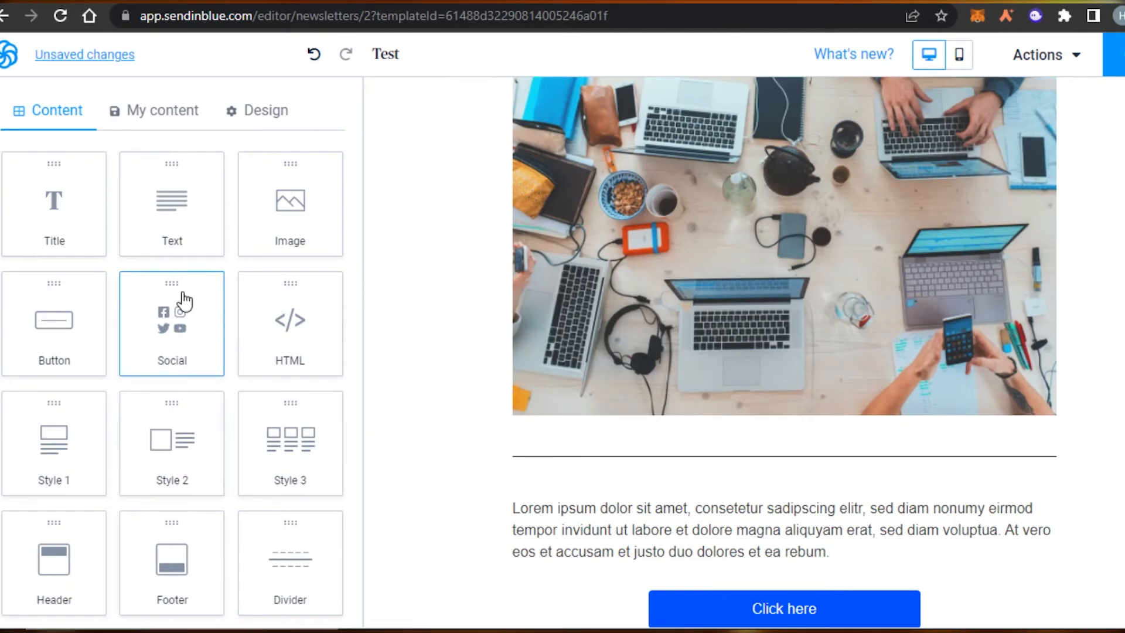
# Step: Add a social icons block below the button and a footer block beneath it
pyautogui.moveTo(178, 336); pyautogui.dragTo(851, 599)
pyautogui.click(332, 105)
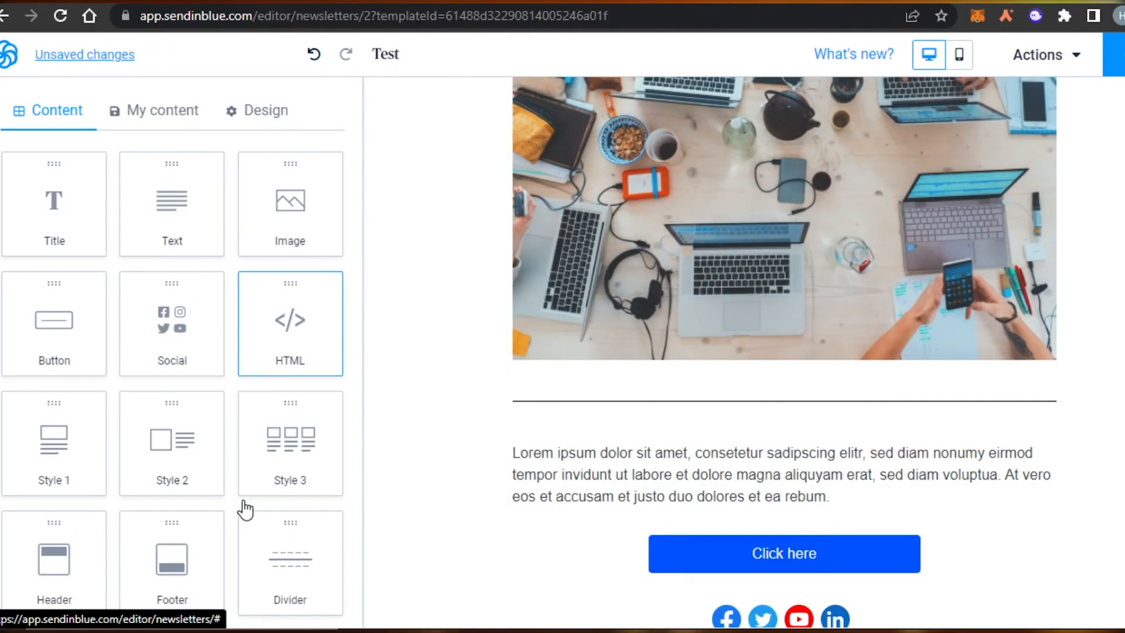
pyautogui.moveTo(195, 577); pyautogui.dragTo(630, 618)
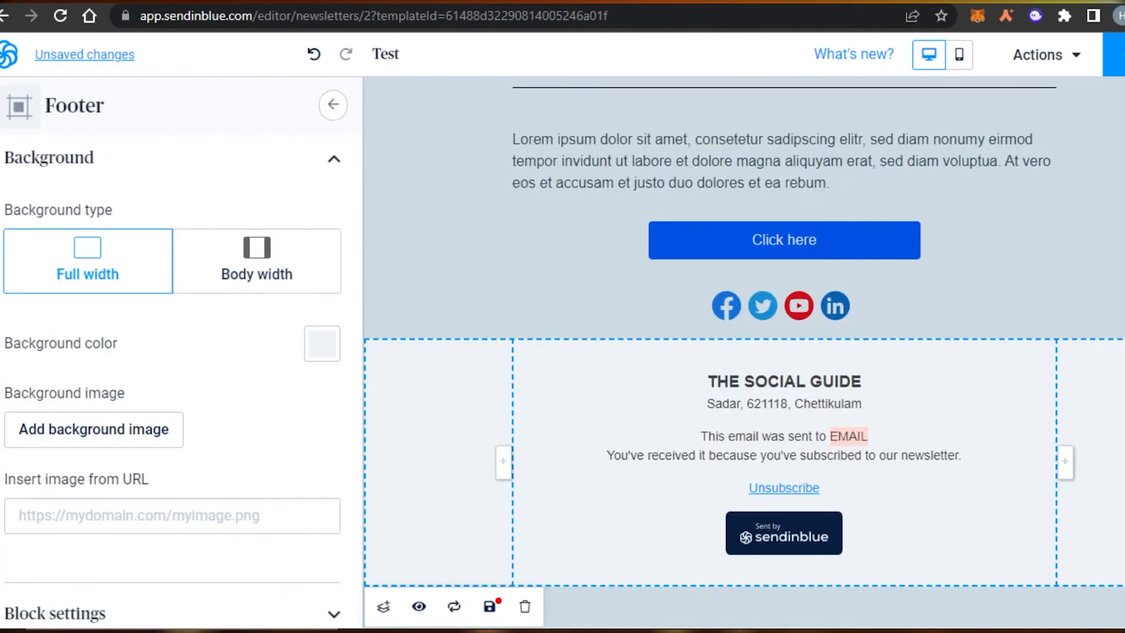
pyautogui.click(1124, 255)
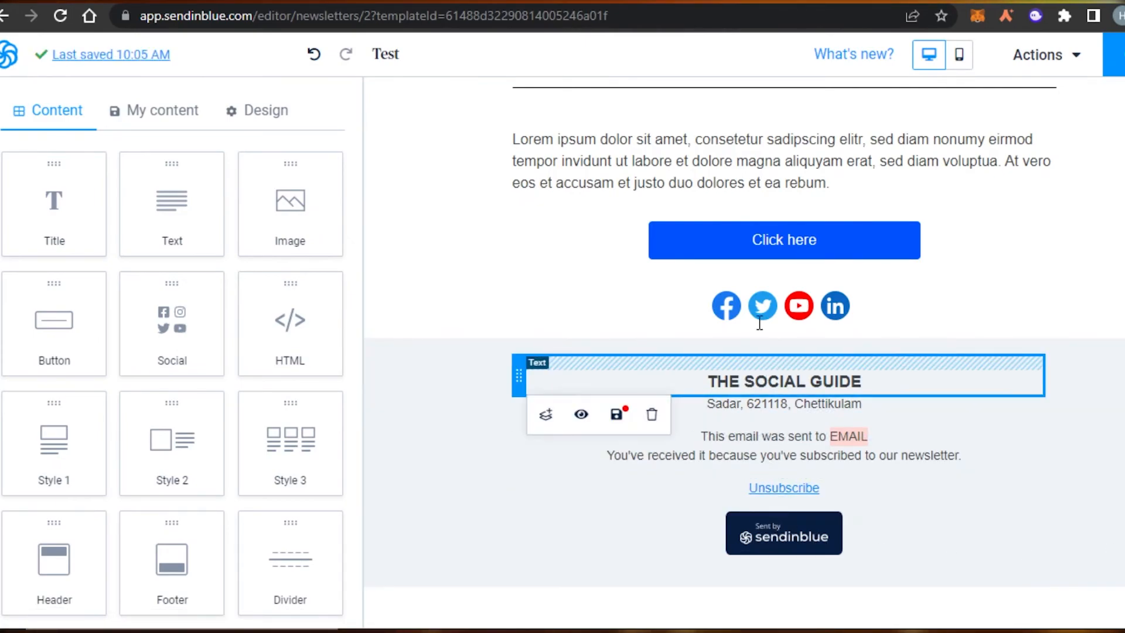
# Step: Review the social block's icon design options and link fields without entering any links
pyautogui.click(729, 301)
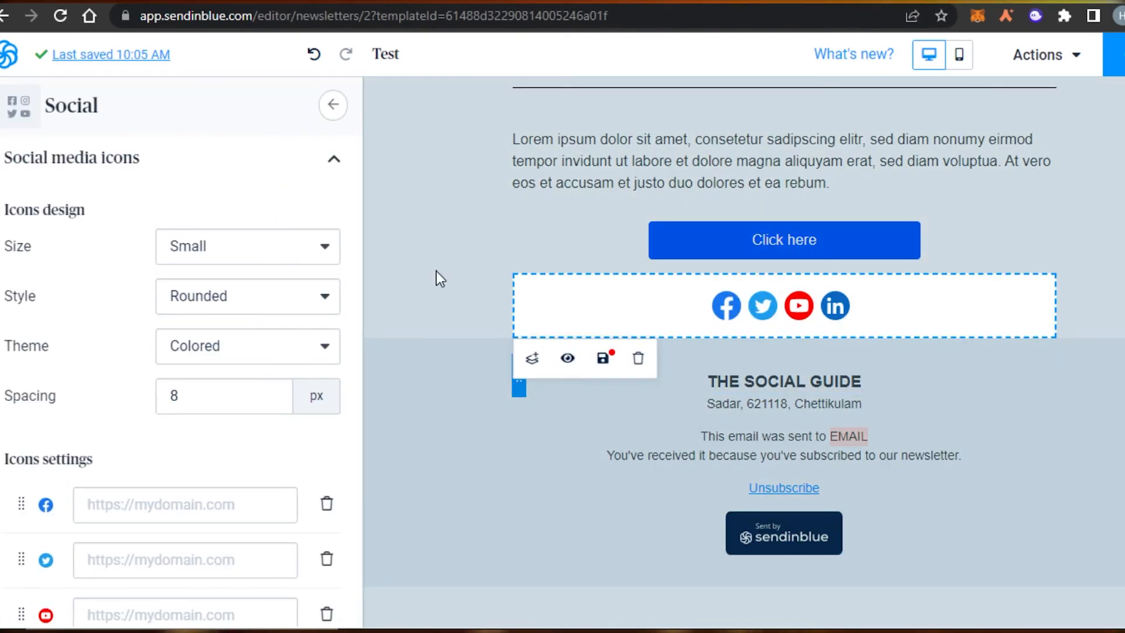
pyautogui.click(158, 510)
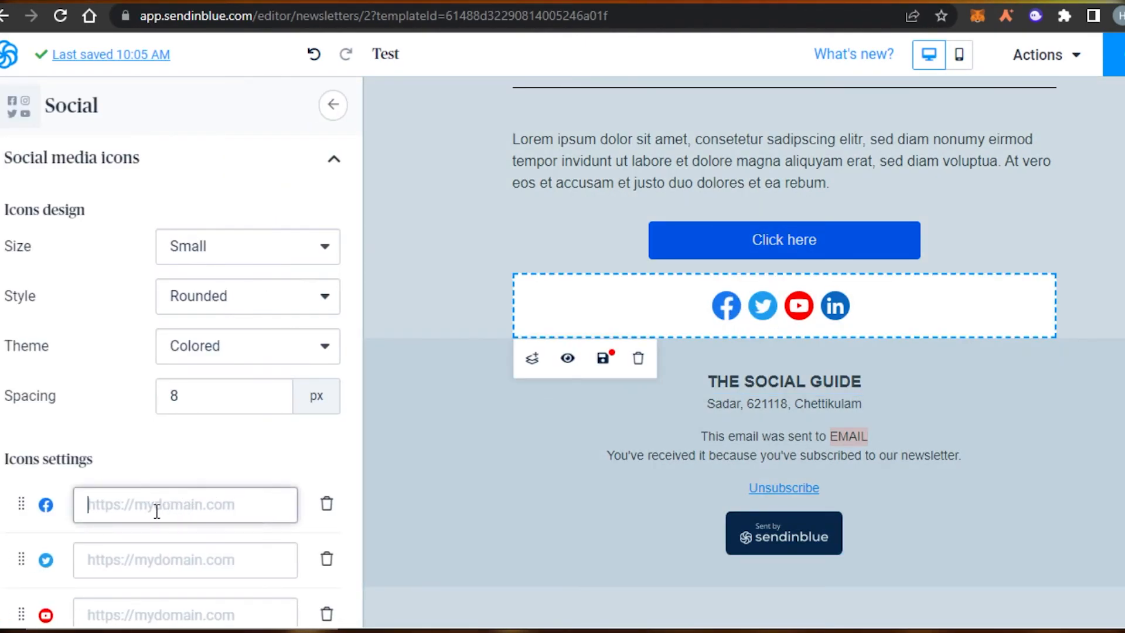
pyautogui.click(333, 105)
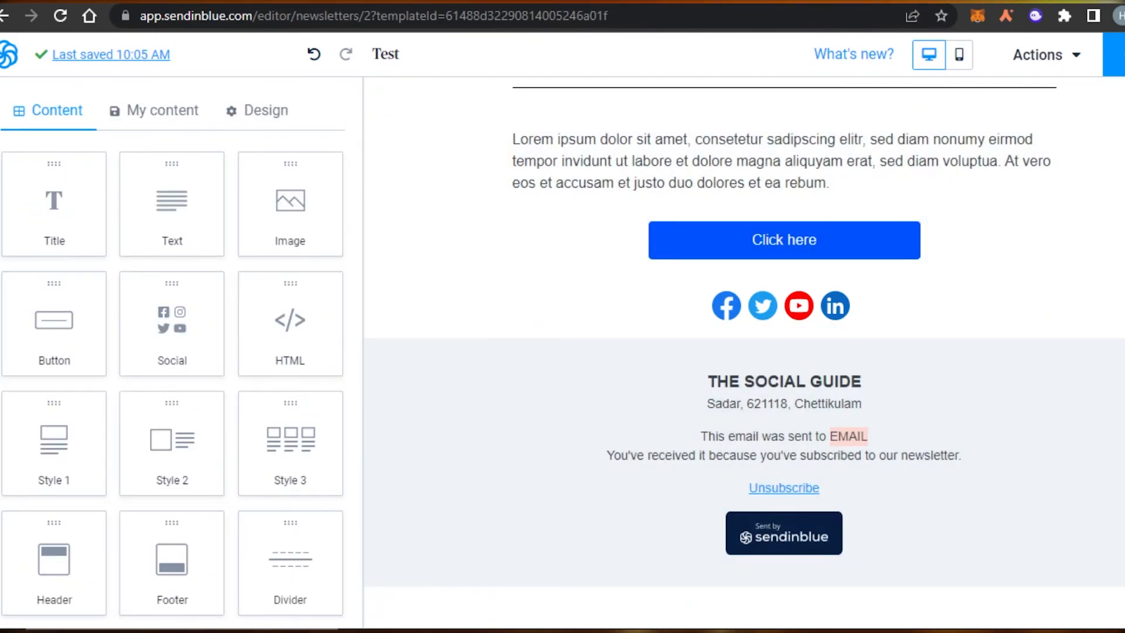
# Step: Review the whole email from title to footer and finish the design by leaving the editor
pyautogui.scroll(8, 744, 352)
pyautogui.scroll(-7, 744, 352)
pyautogui.scroll(3, 744, 352)
pyautogui.scroll(-4, 744, 351)
pyautogui.scroll(8, 744, 351)
pyautogui.scroll(-6, 744, 351)
pyautogui.scroll(-4, 744, 351)
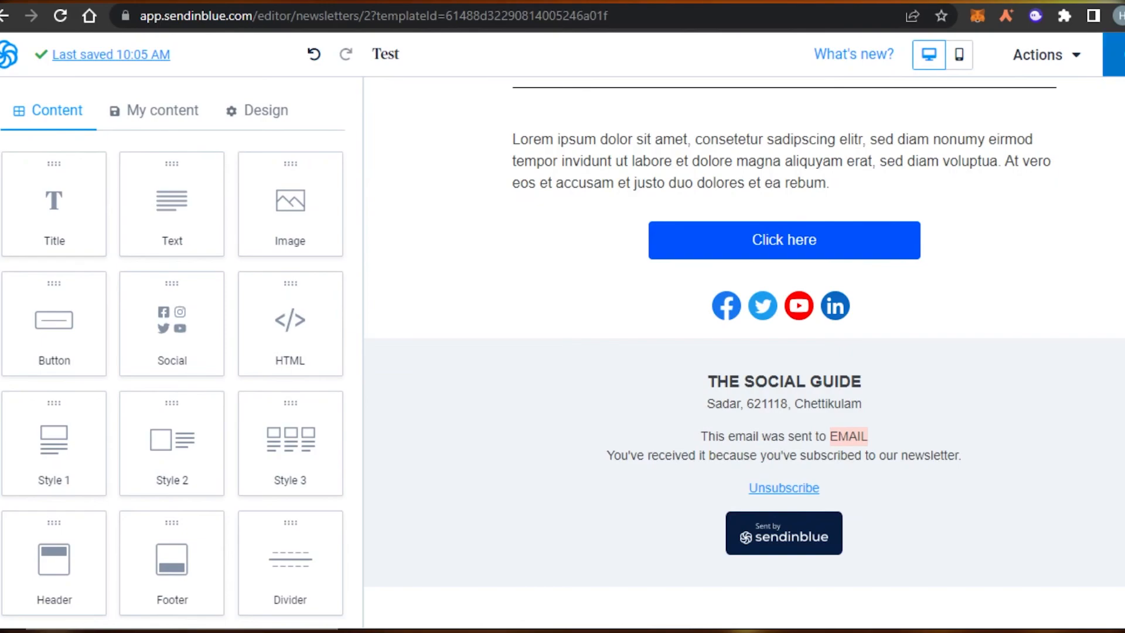
pyautogui.click(1114, 55)
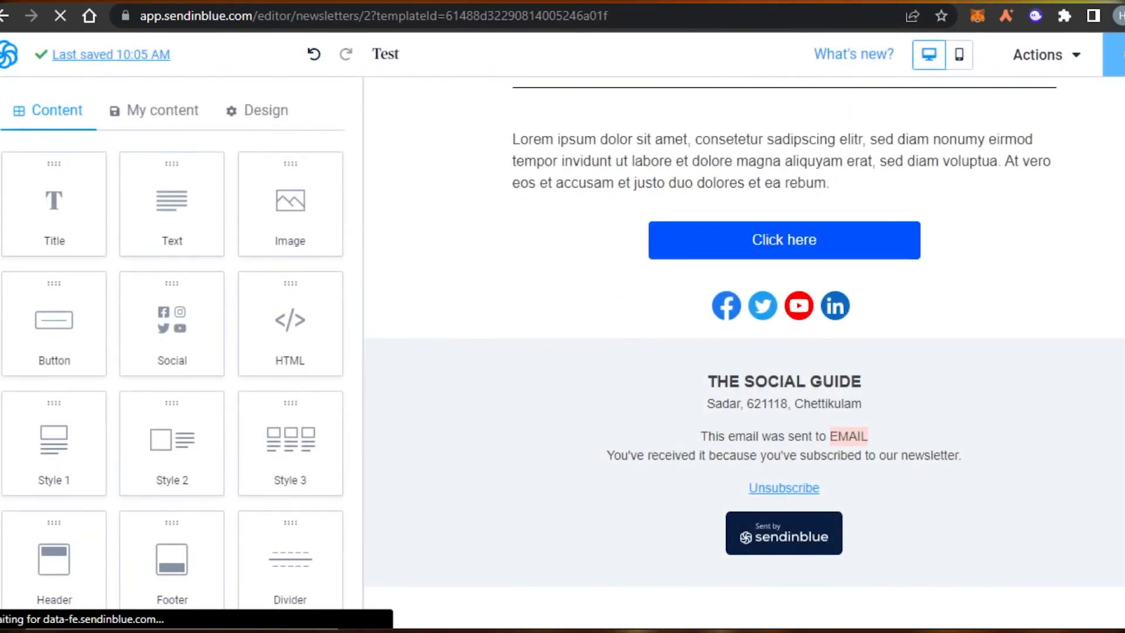